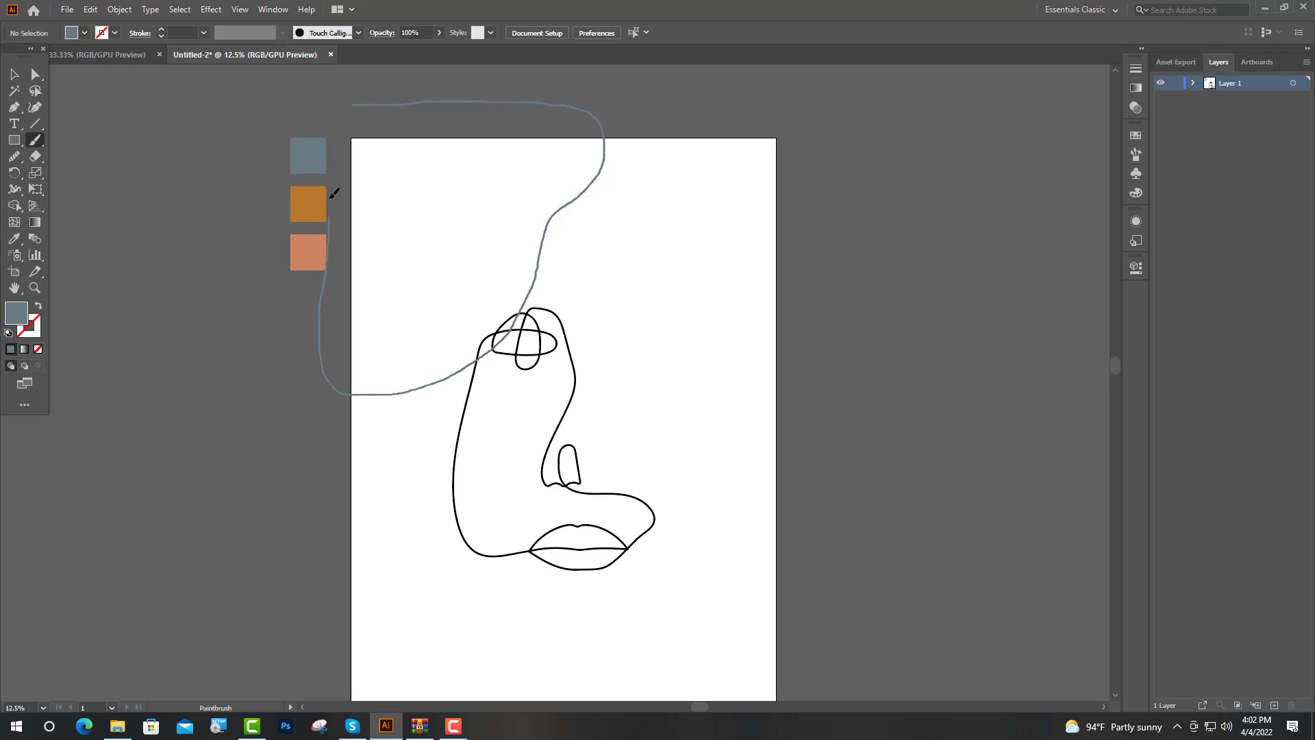
Step: Paint a closed freehand blob outline in grey-blue over the artboard's upper-left corner and swap its stroke and fill to make it solid
drag(329, 198, 329, 139)
drag(392, 105, 394, 105)
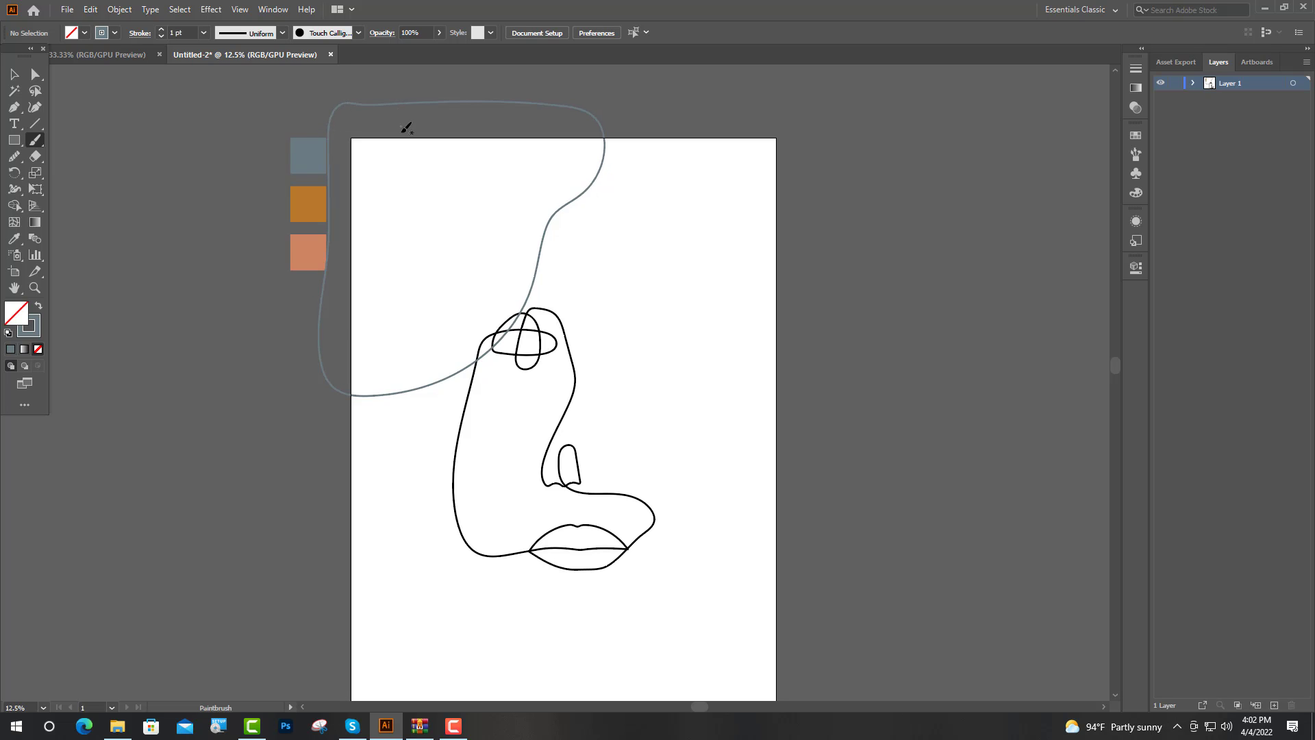
click(14, 74)
click(419, 392)
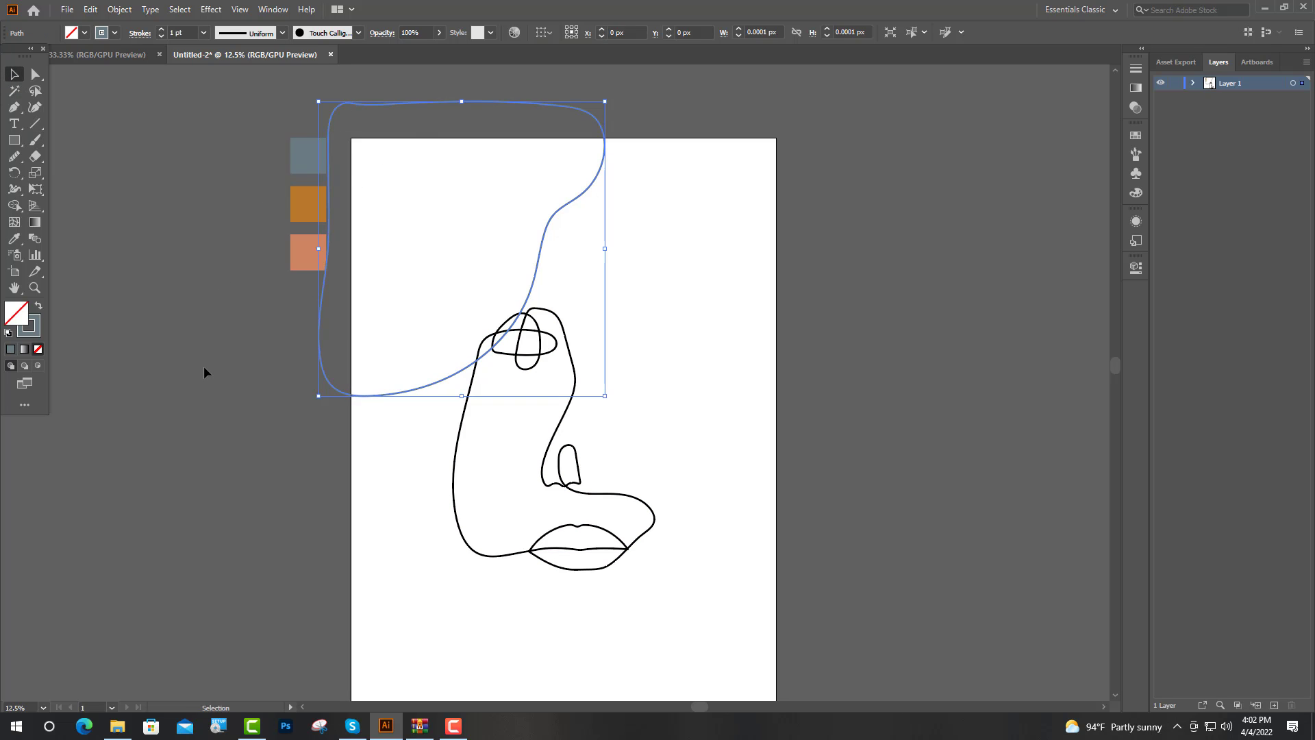
click(38, 306)
click(493, 458)
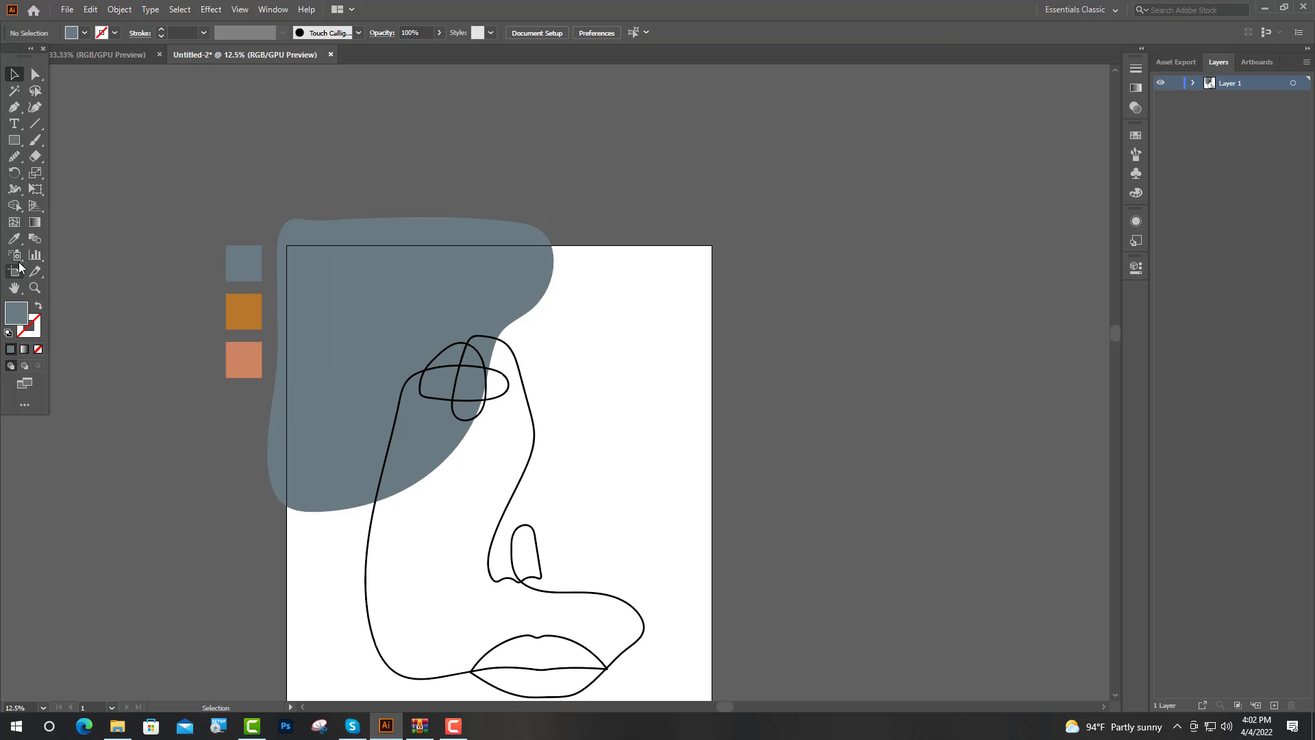
Step: Sample the orange swatch's colour and draw a circle about 1158 px in diameter near the artboard's upper-right edge
click(14, 239)
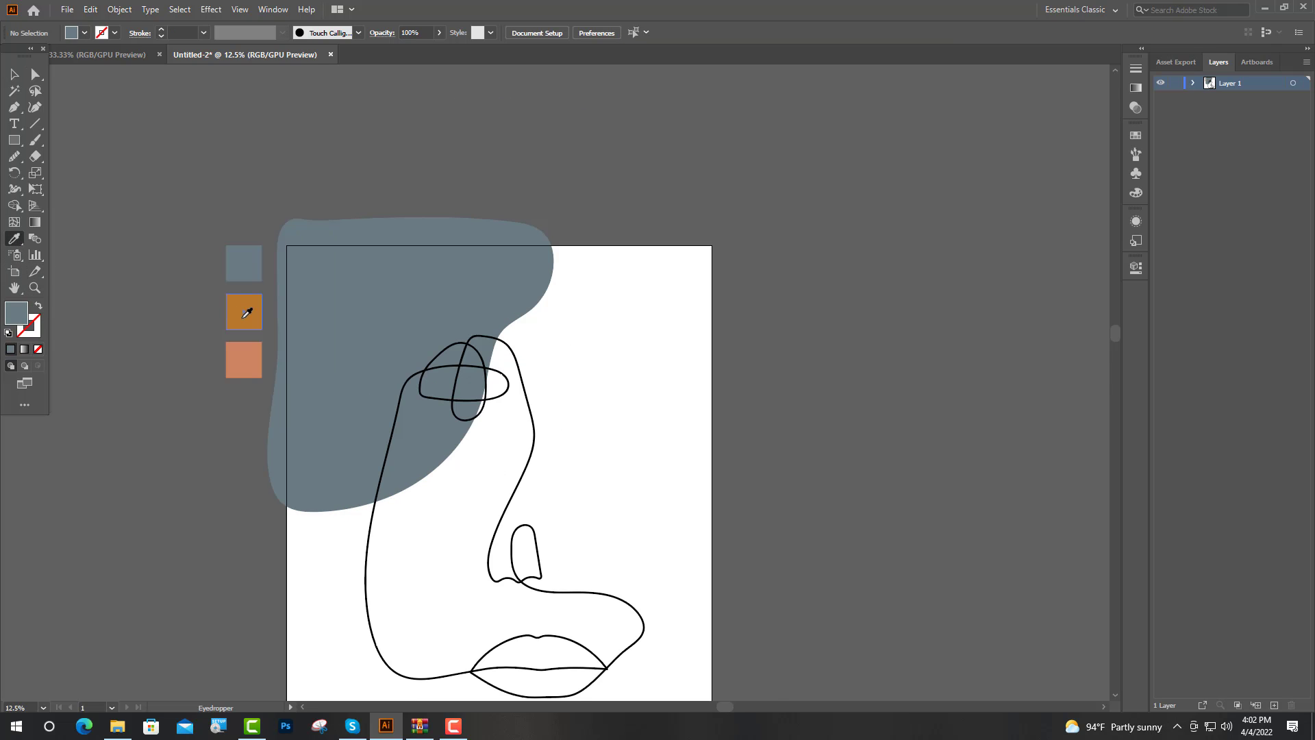
click(247, 313)
click(15, 141)
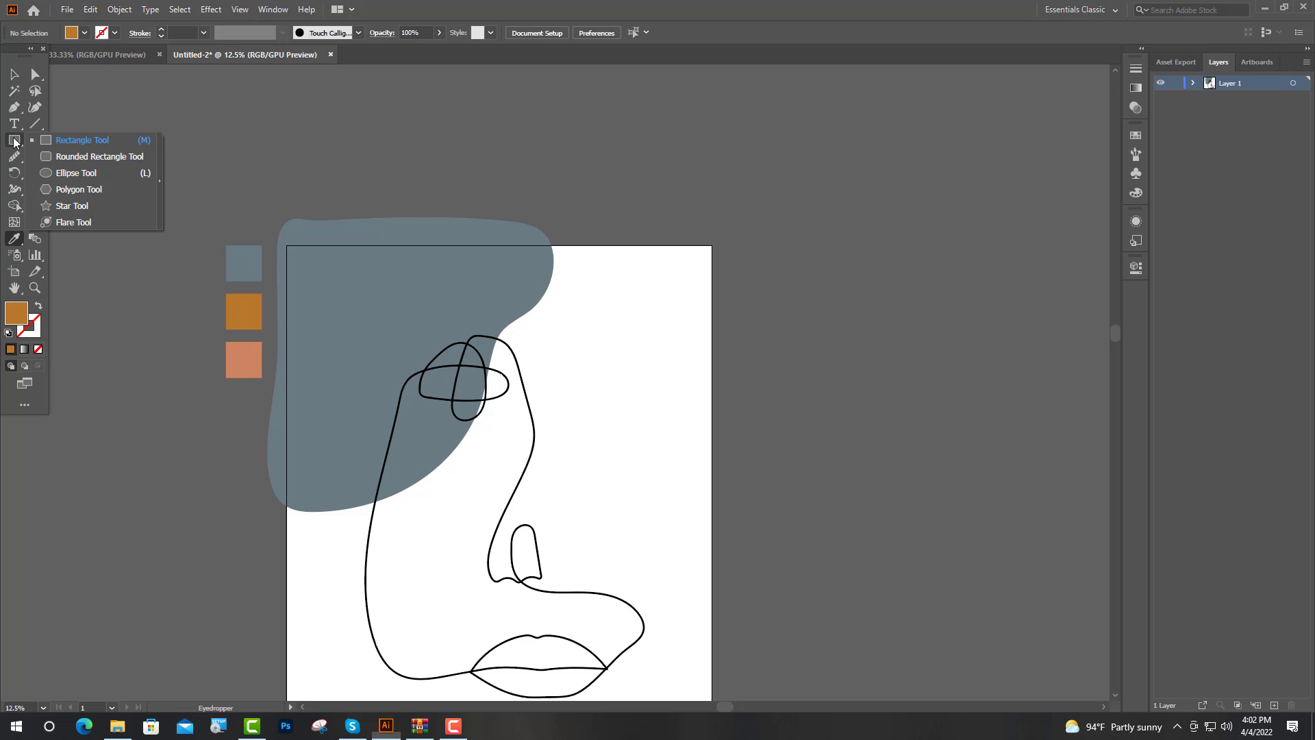
click(76, 173)
drag(568, 330, 708, 470)
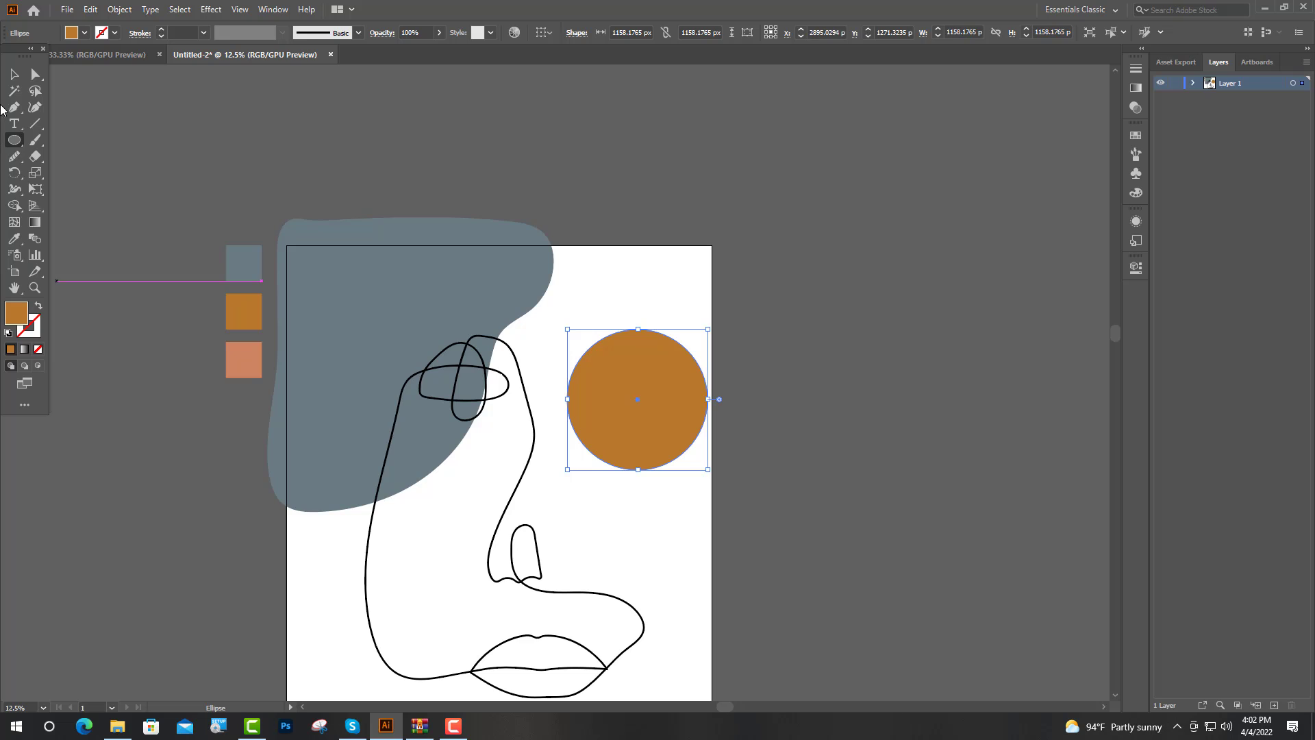
Step: Reshape the orange circle into an irregular rounded blob by shifting its four anchor points
click(34, 74)
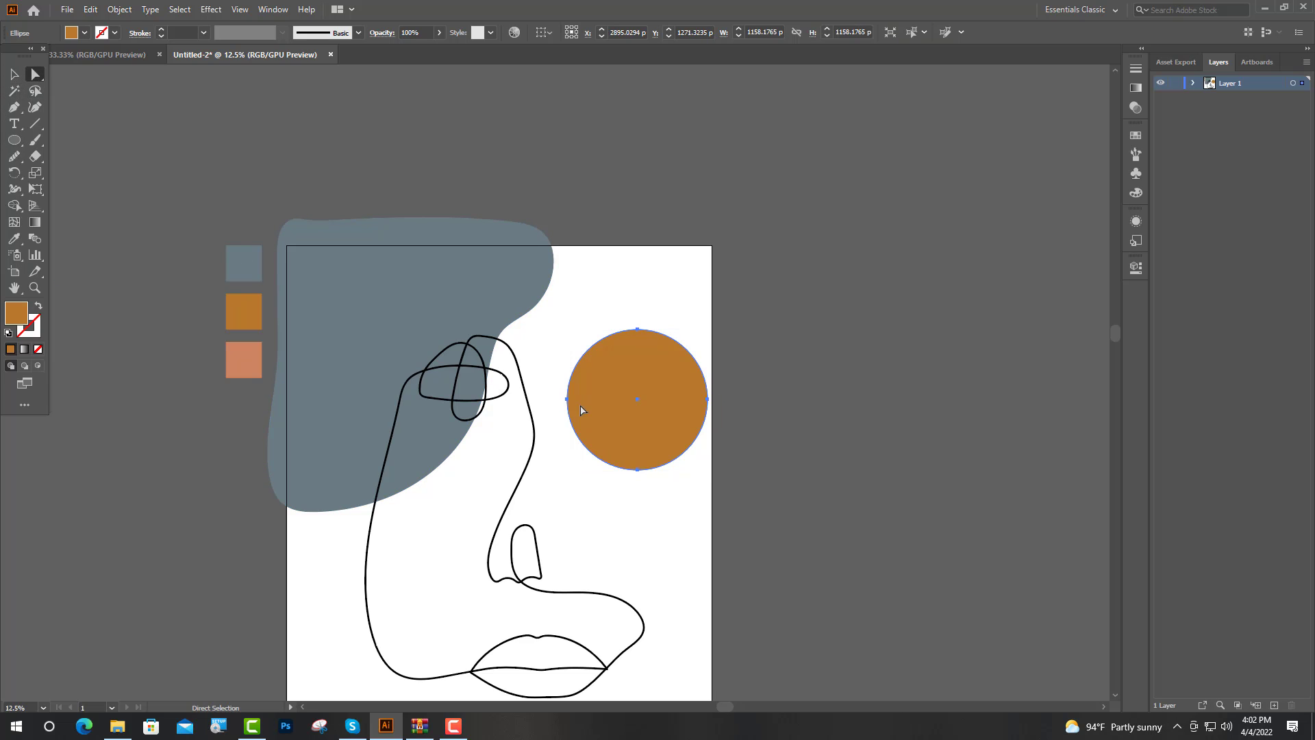
drag(580, 410, 554, 407)
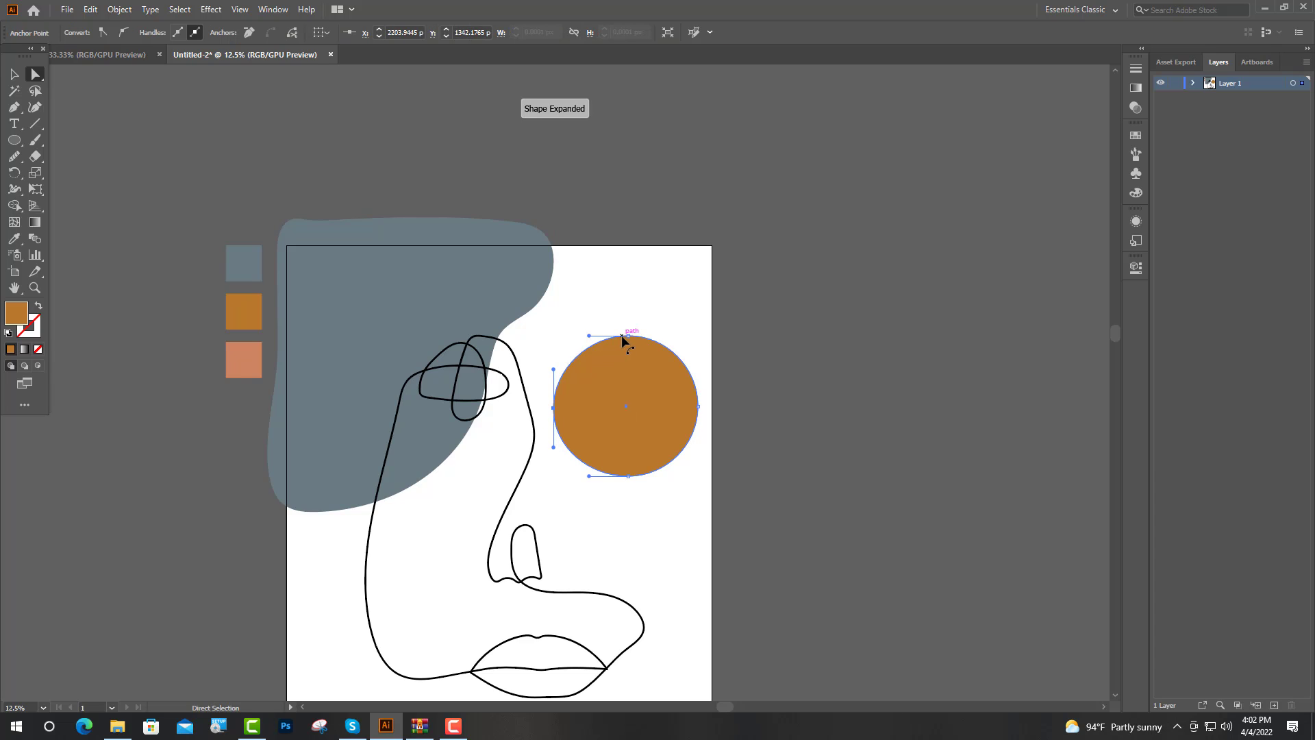
drag(623, 338, 632, 329)
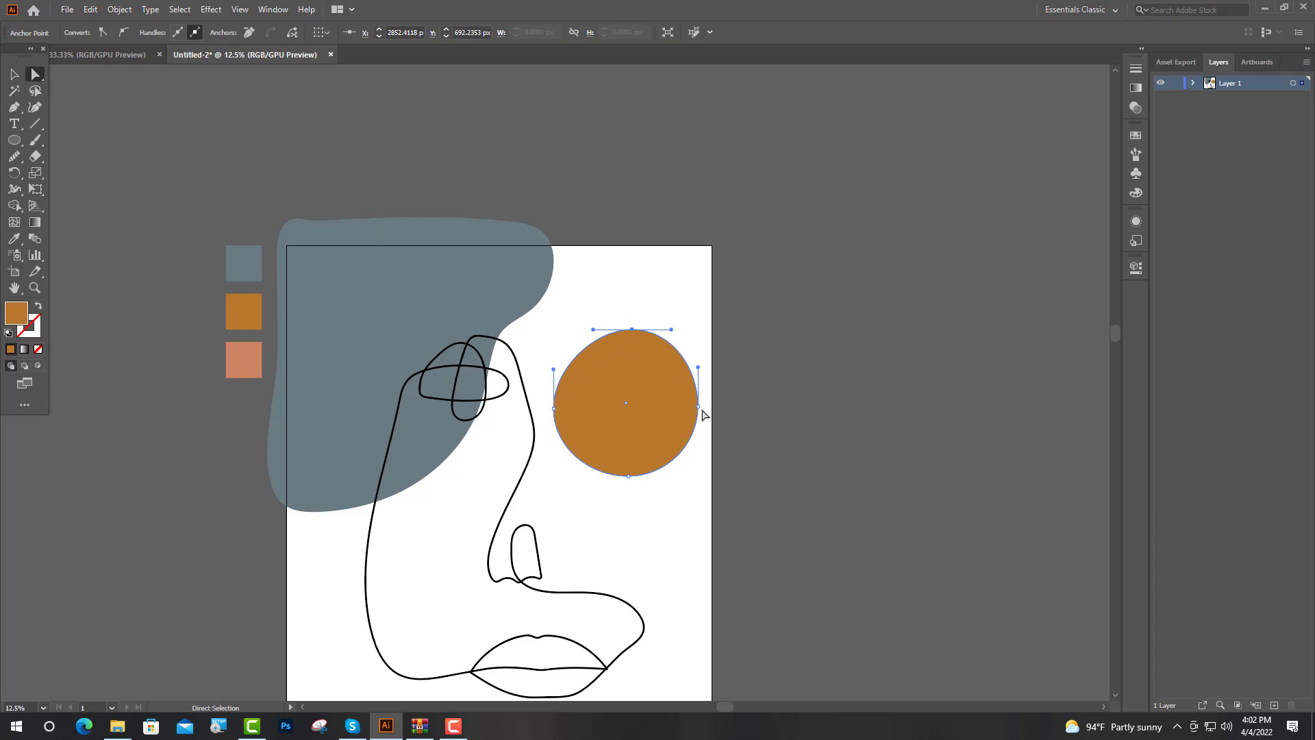
drag(702, 409, 700, 417)
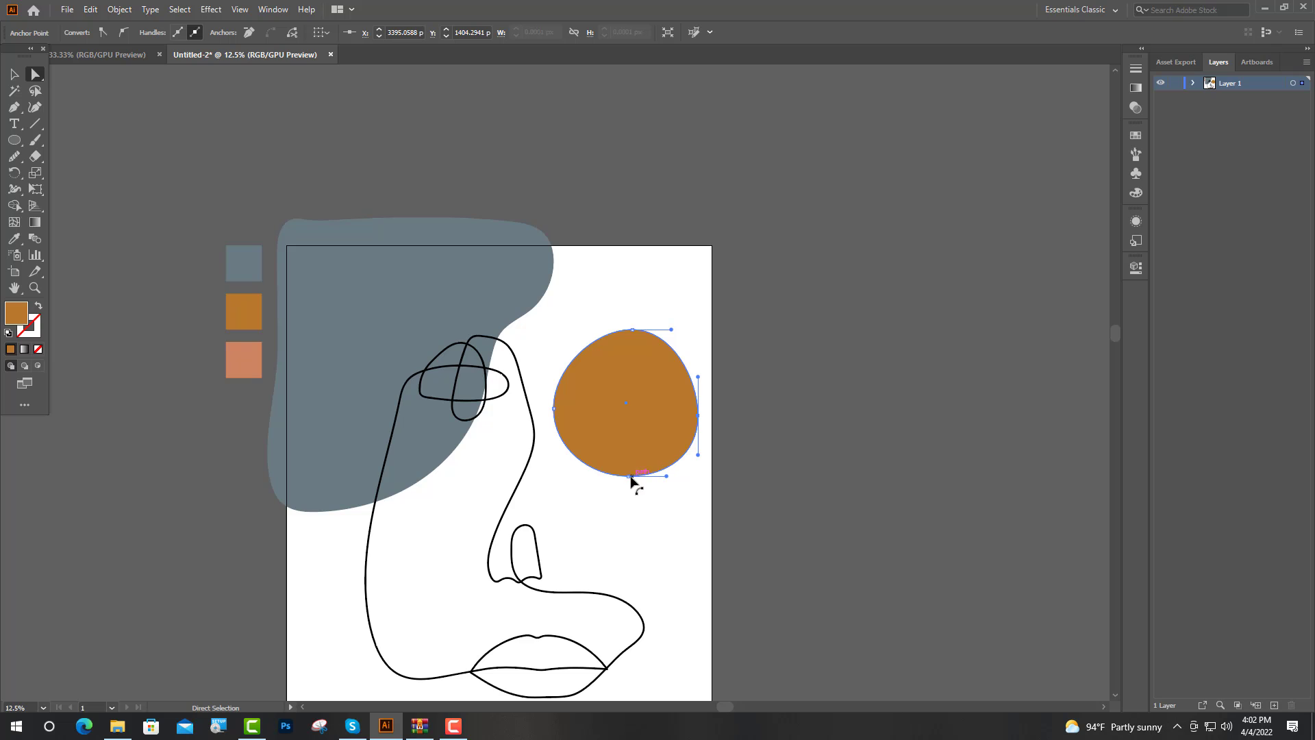
drag(631, 477, 614, 478)
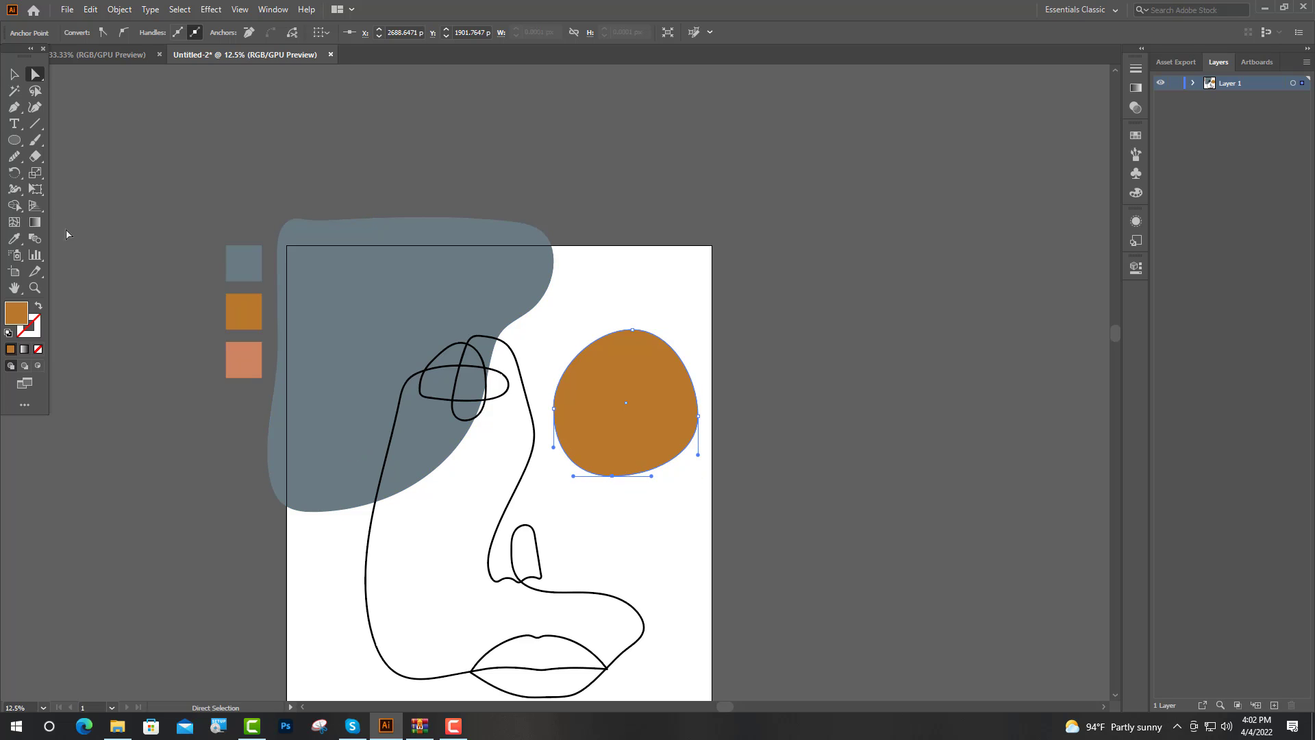
Step: Move the orange blob next to the grey-blue shape and enlarge it to about 1555 by 1579 px
click(14, 74)
drag(661, 429, 560, 411)
drag(601, 310, 631, 277)
drag(591, 374, 606, 369)
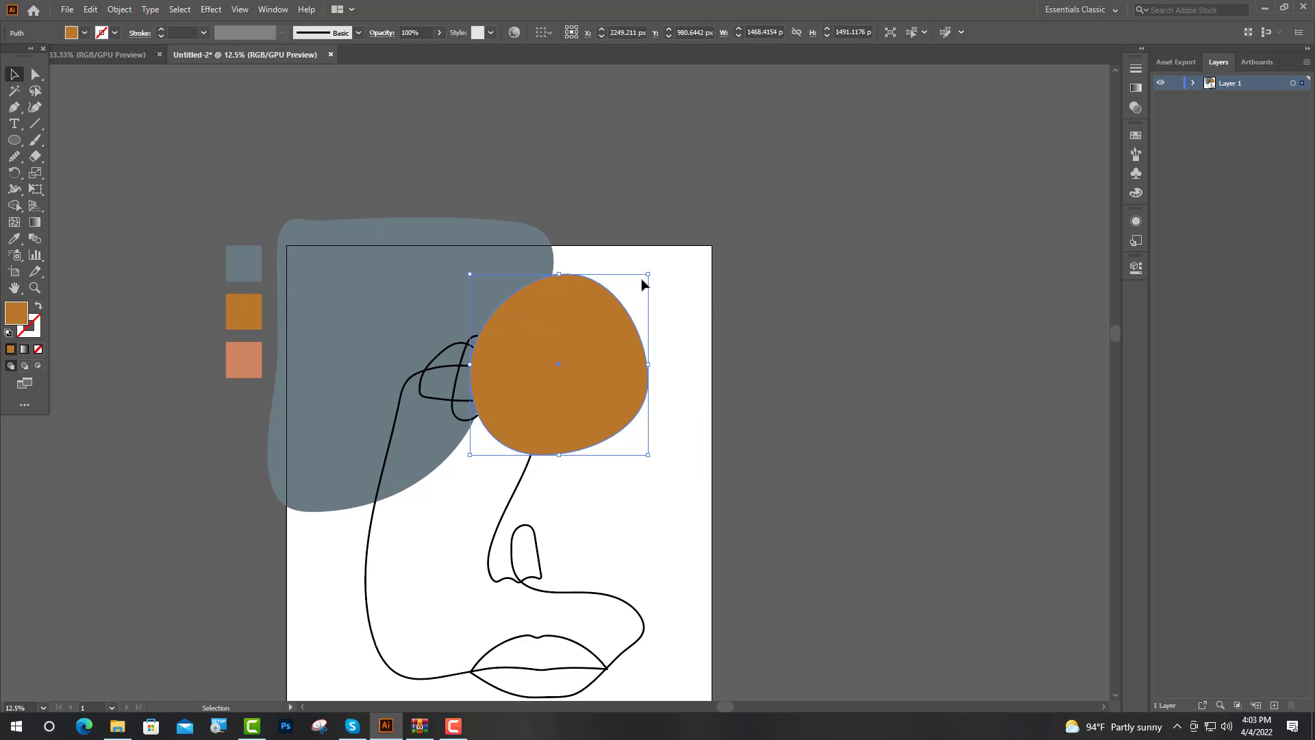
drag(648, 275, 659, 265)
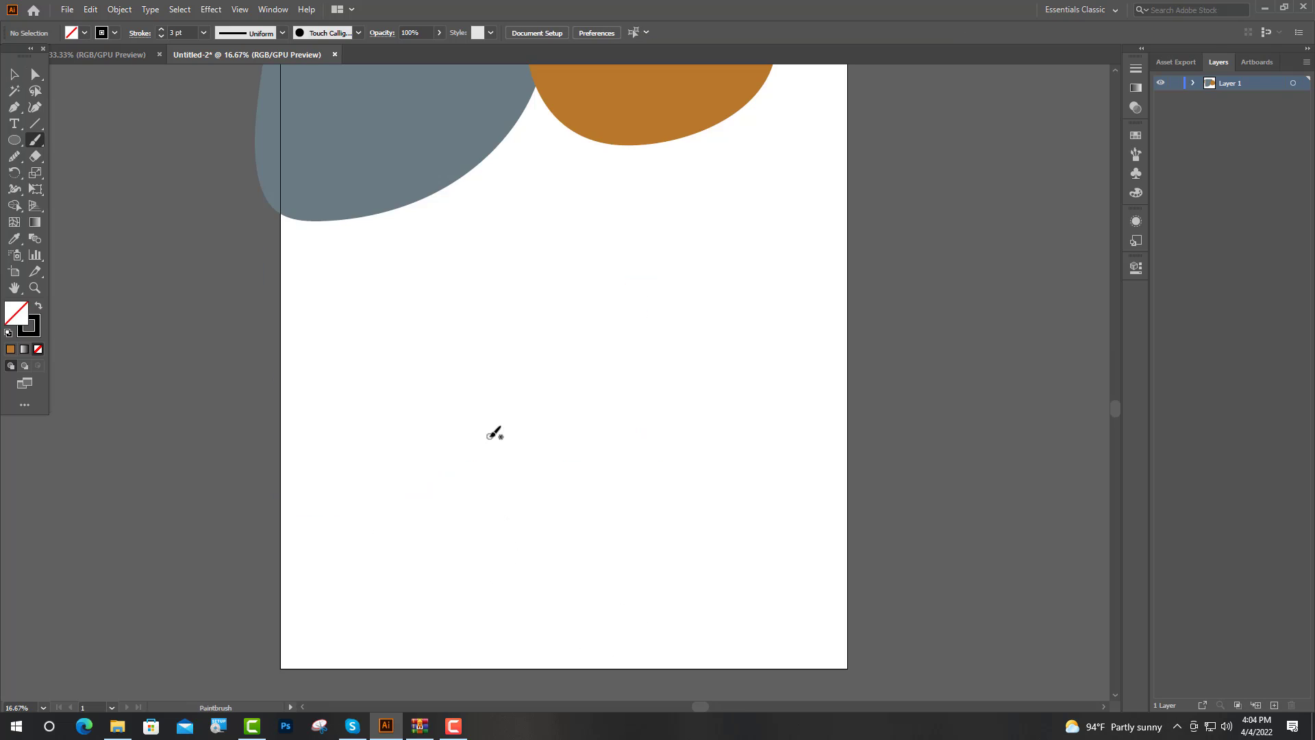
Step: Paint a continuous black 3 pt line face with lips, nose, looped eye and cheek, ending back at the mouth's left corner
drag(489, 437, 535, 436)
drag(583, 434, 597, 433)
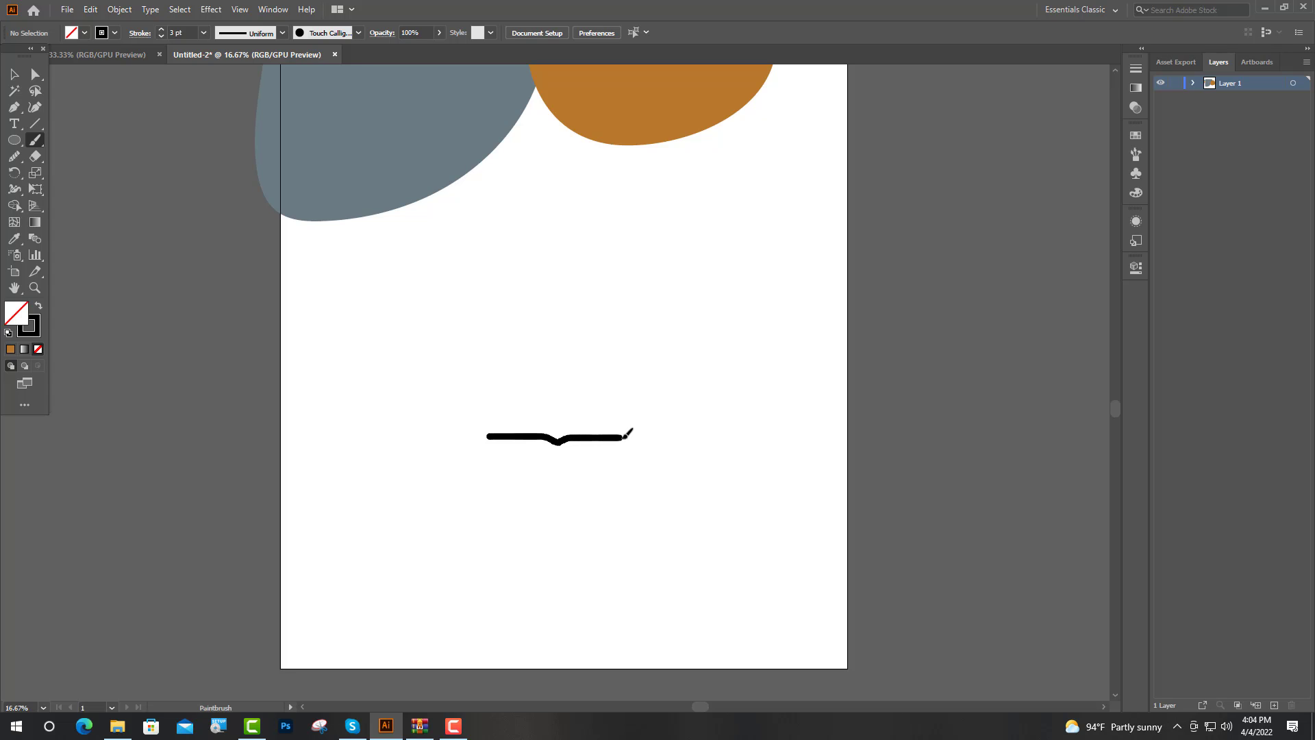
drag(625, 435, 588, 397)
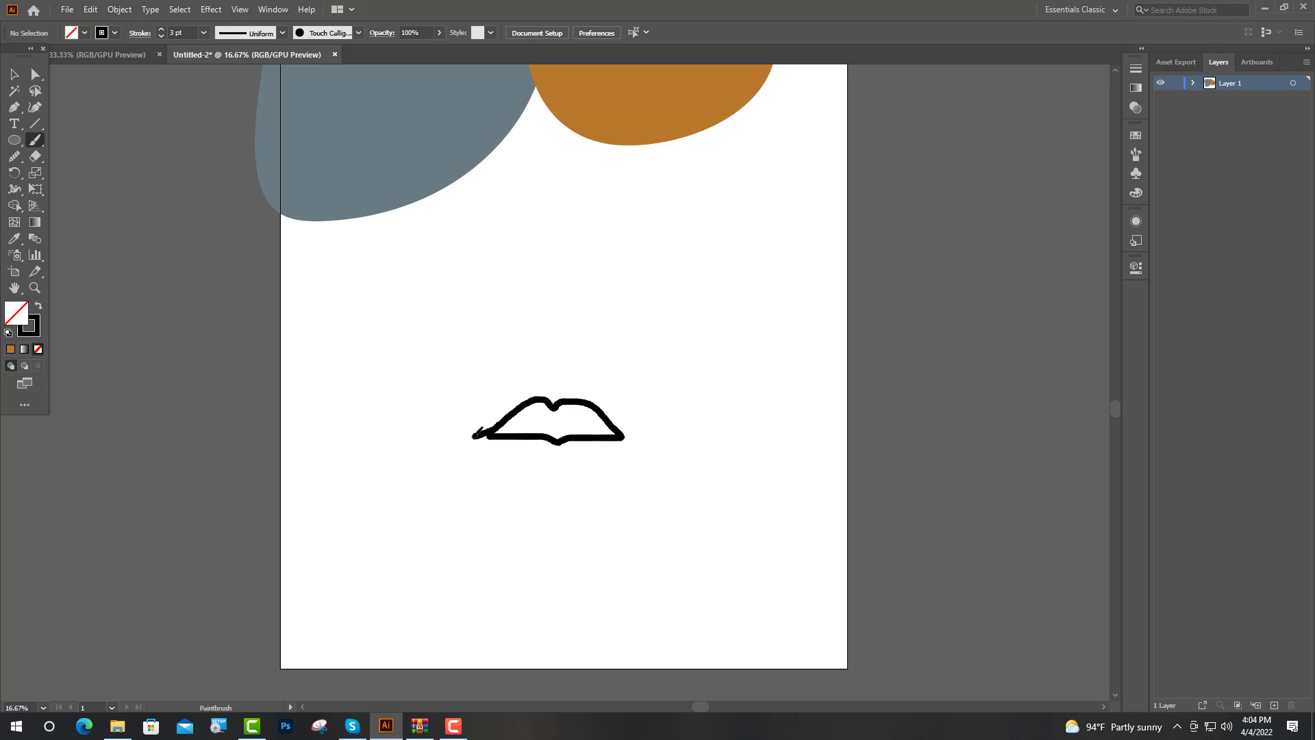
mouse_move(471, 436)
mouse_down()
mouse_move(534, 468)
mouse_move(597, 460)
mouse_up()
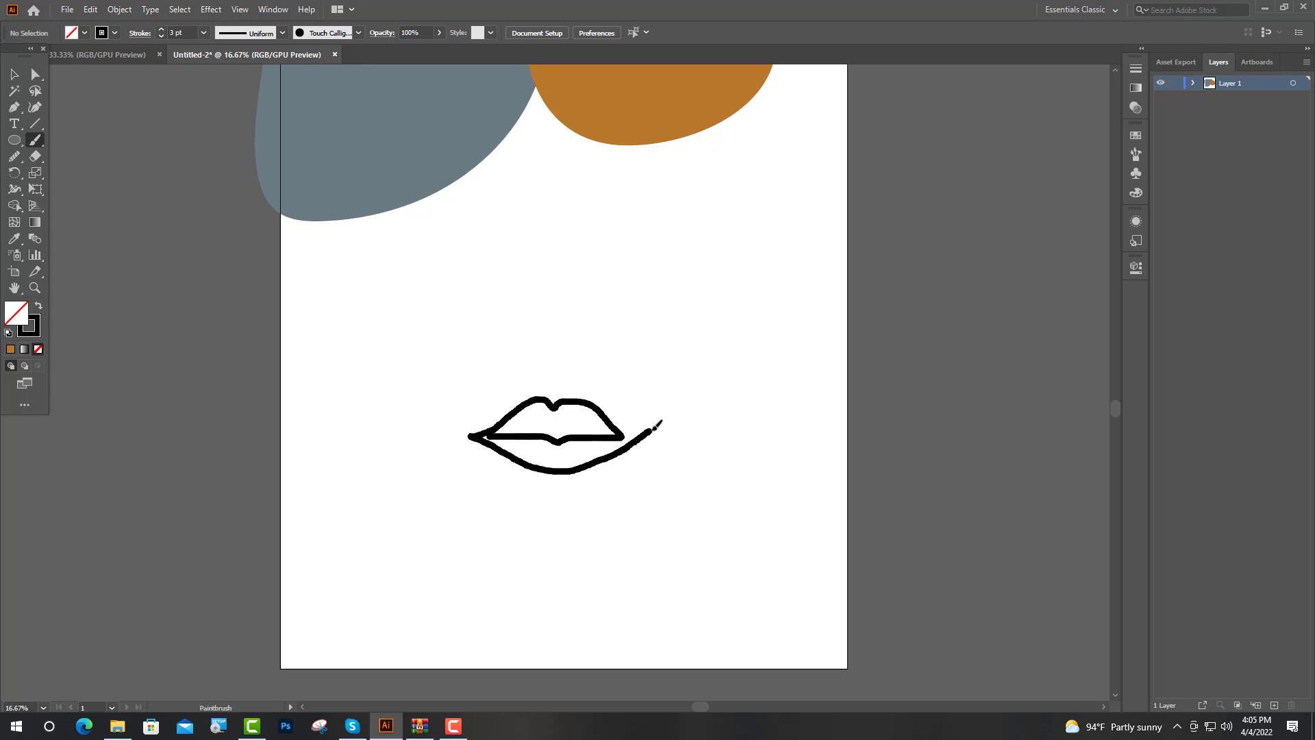
mouse_move(656, 426)
mouse_down()
mouse_move(610, 379)
mouse_move(556, 357)
mouse_move(531, 299)
mouse_move(533, 259)
mouse_move(563, 324)
mouse_move(506, 319)
mouse_move(492, 331)
mouse_move(495, 275)
mouse_move(545, 147)
mouse_move(541, 85)
mouse_up()
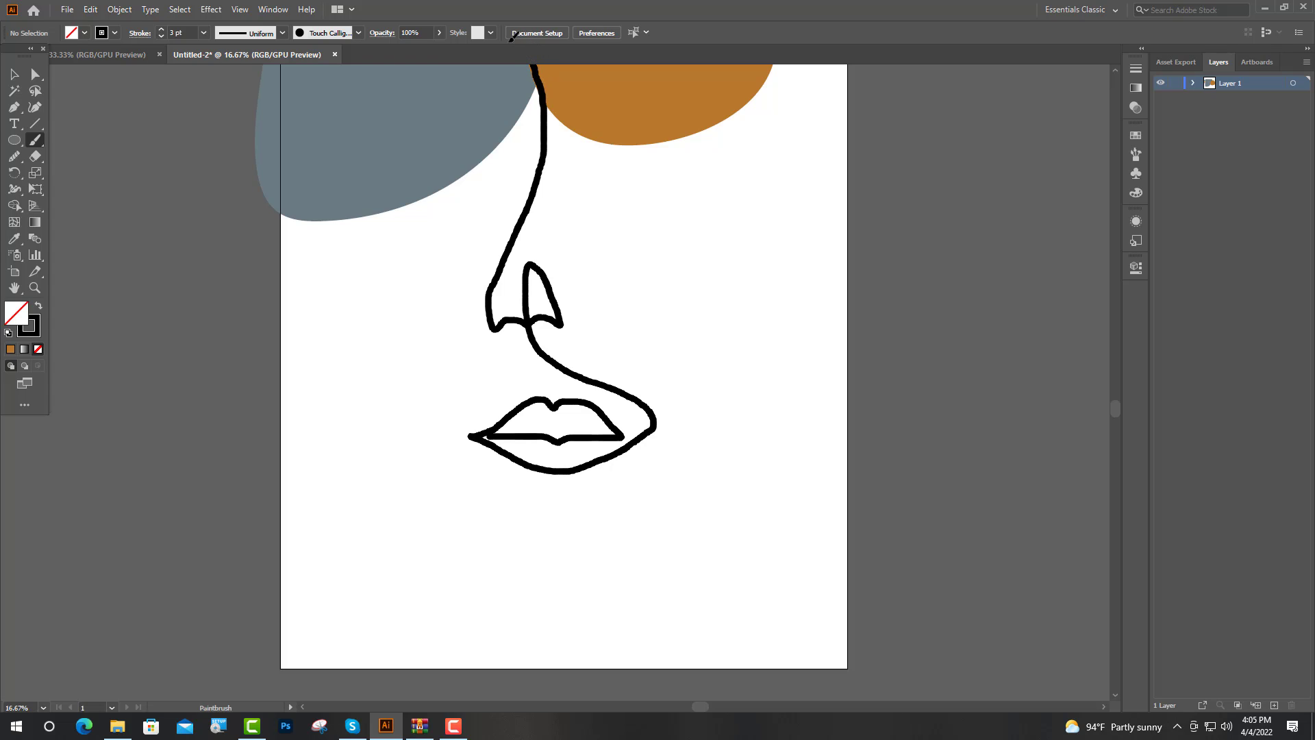
mouse_move(470, 65)
mouse_down()
mouse_move(459, 126)
mouse_move(486, 147)
mouse_move(507, 126)
mouse_move(496, 50)
mouse_up()
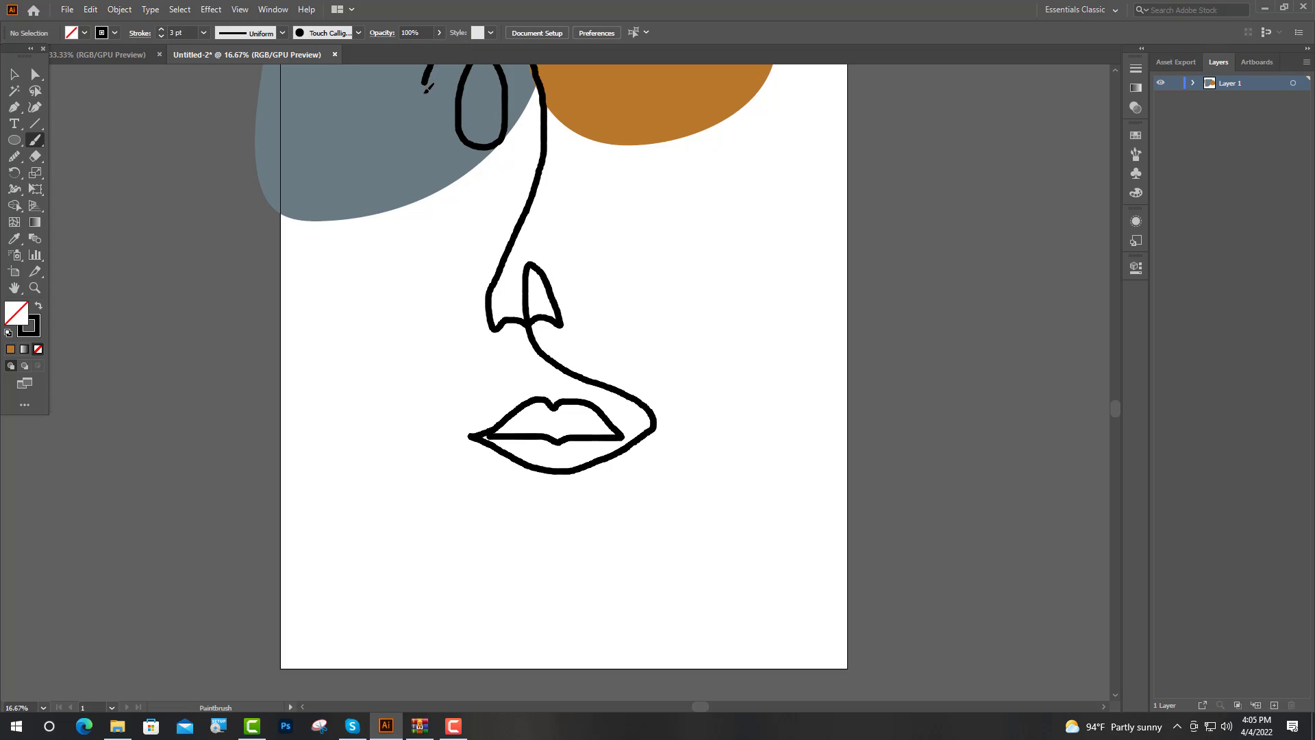
mouse_move(426, 90)
mouse_down()
mouse_move(426, 110)
mouse_move(489, 117)
mouse_move(511, 110)
mouse_move(498, 73)
mouse_up()
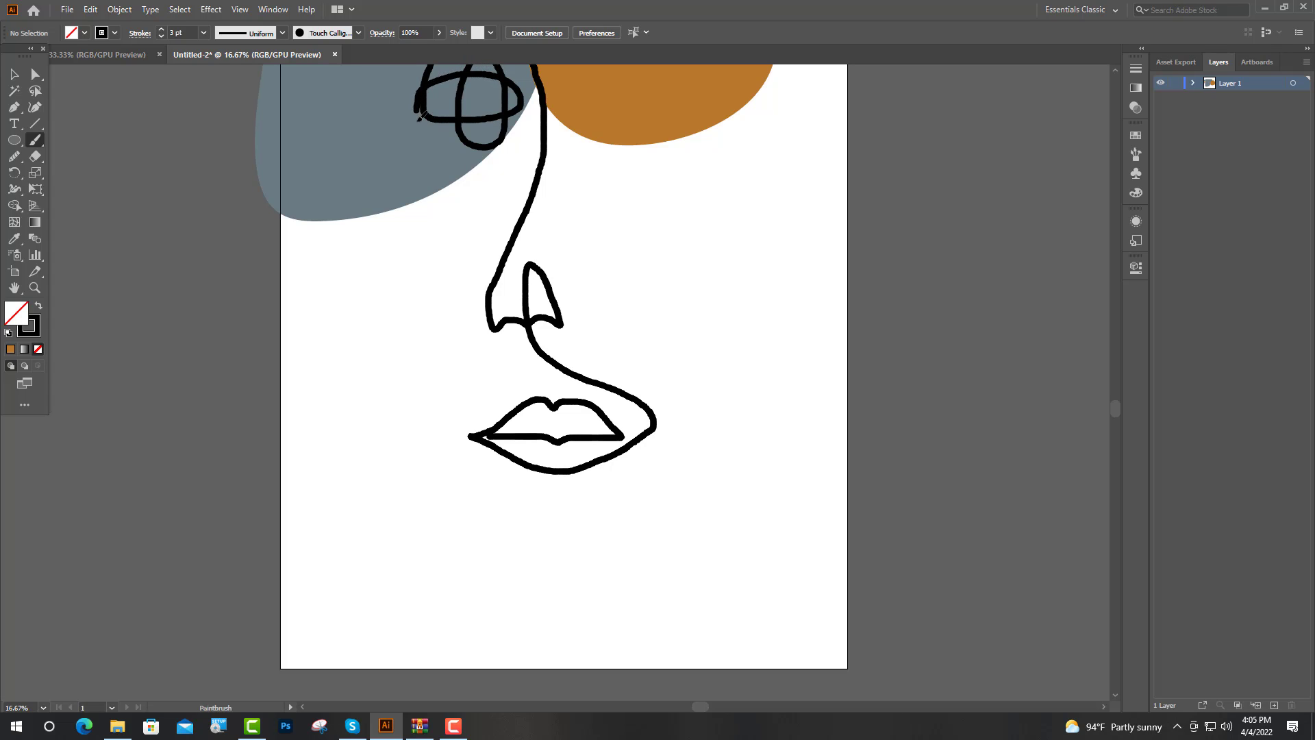
mouse_move(419, 116)
mouse_down()
mouse_move(426, 213)
mouse_move(390, 322)
mouse_move(390, 389)
mouse_move(407, 417)
mouse_move(447, 434)
mouse_move(523, 432)
mouse_up()
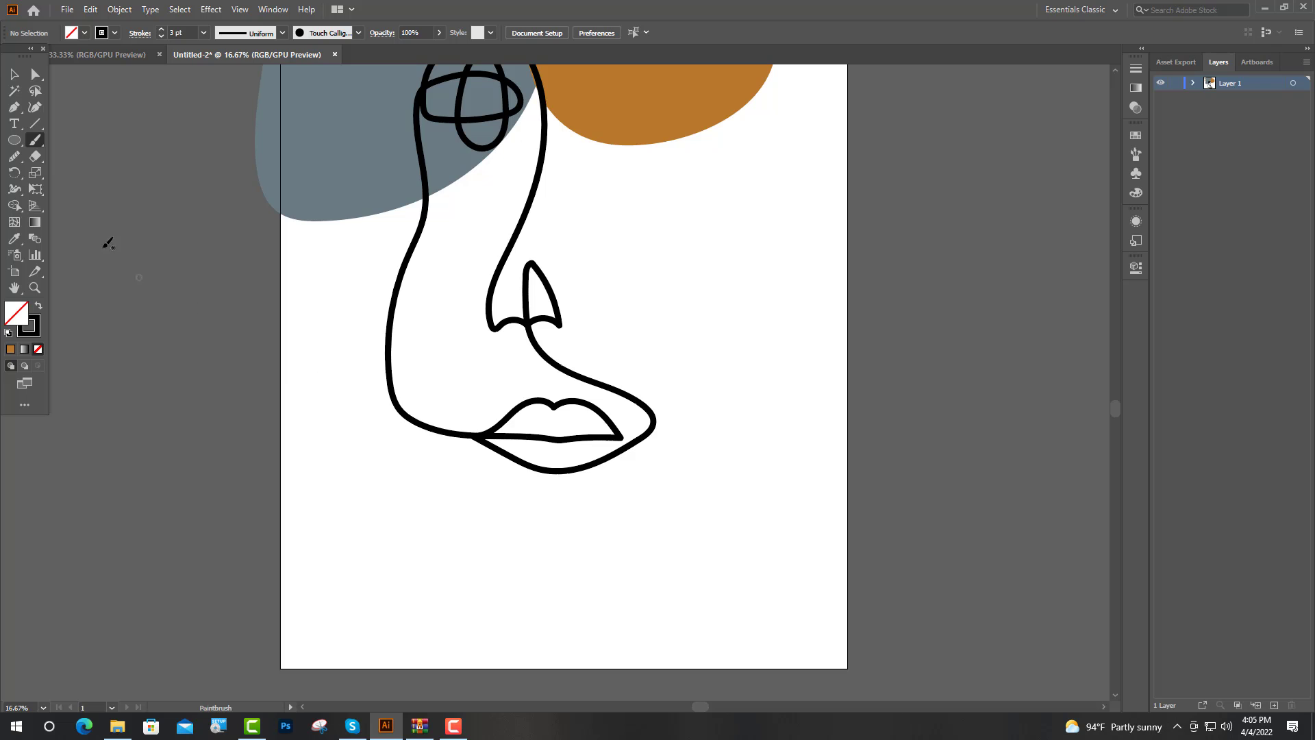
Step: Shift the anchor point at the left corner of the mouth slightly inward
click(13, 74)
scroll(728, 469, up, 2)
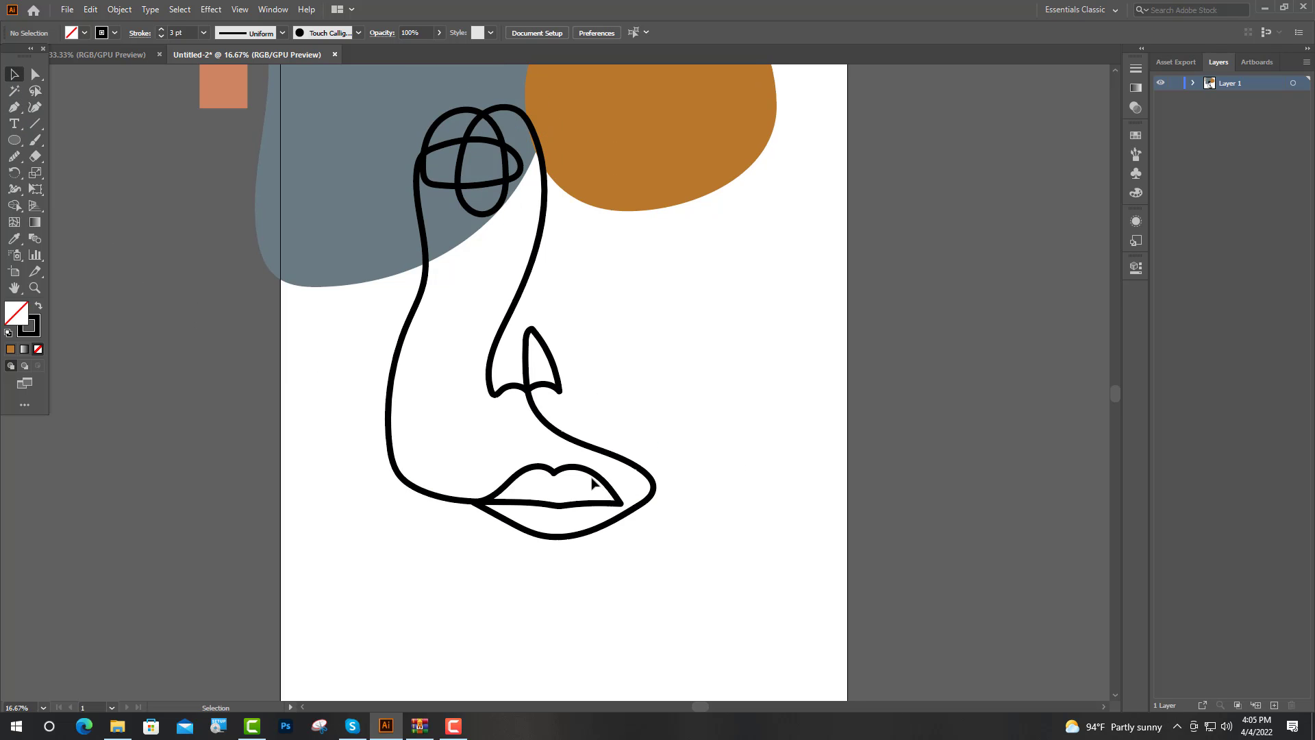
scroll(591, 479, down, 2)
scroll(613, 507, up, 4)
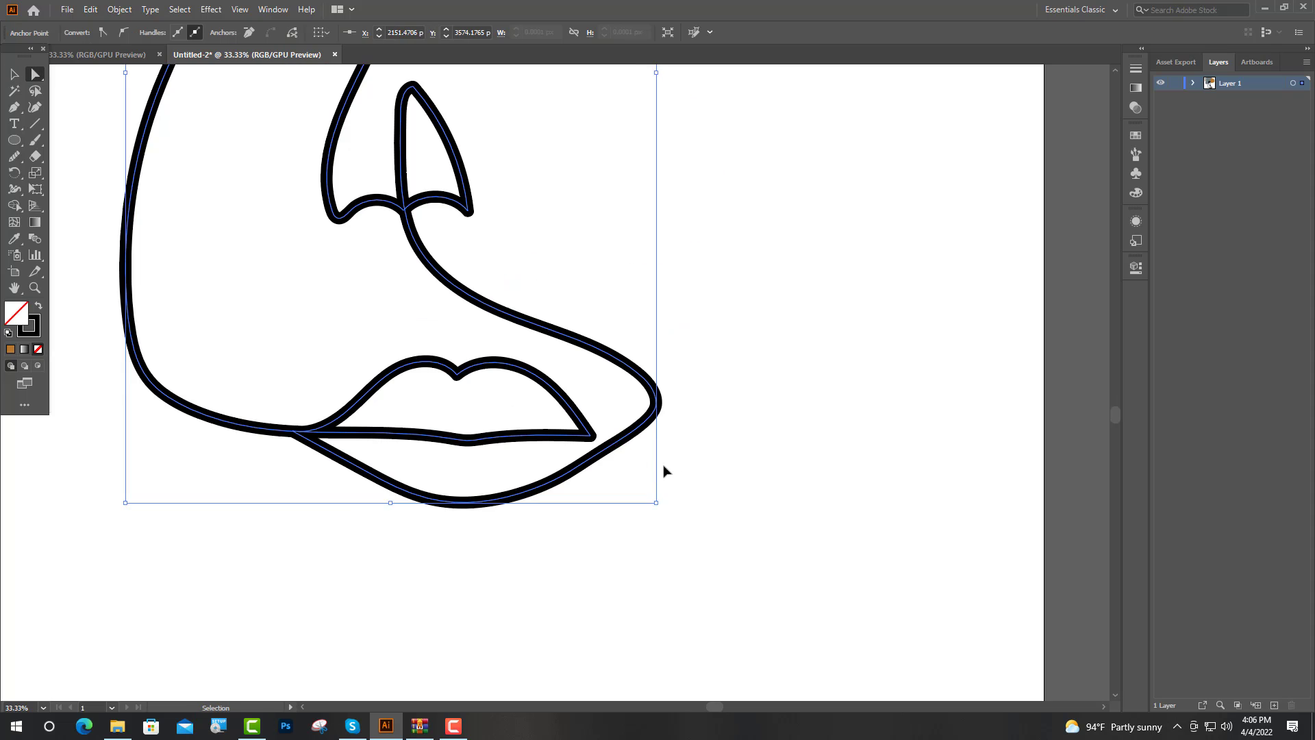
key(a)
scroll(668, 467, up, 2)
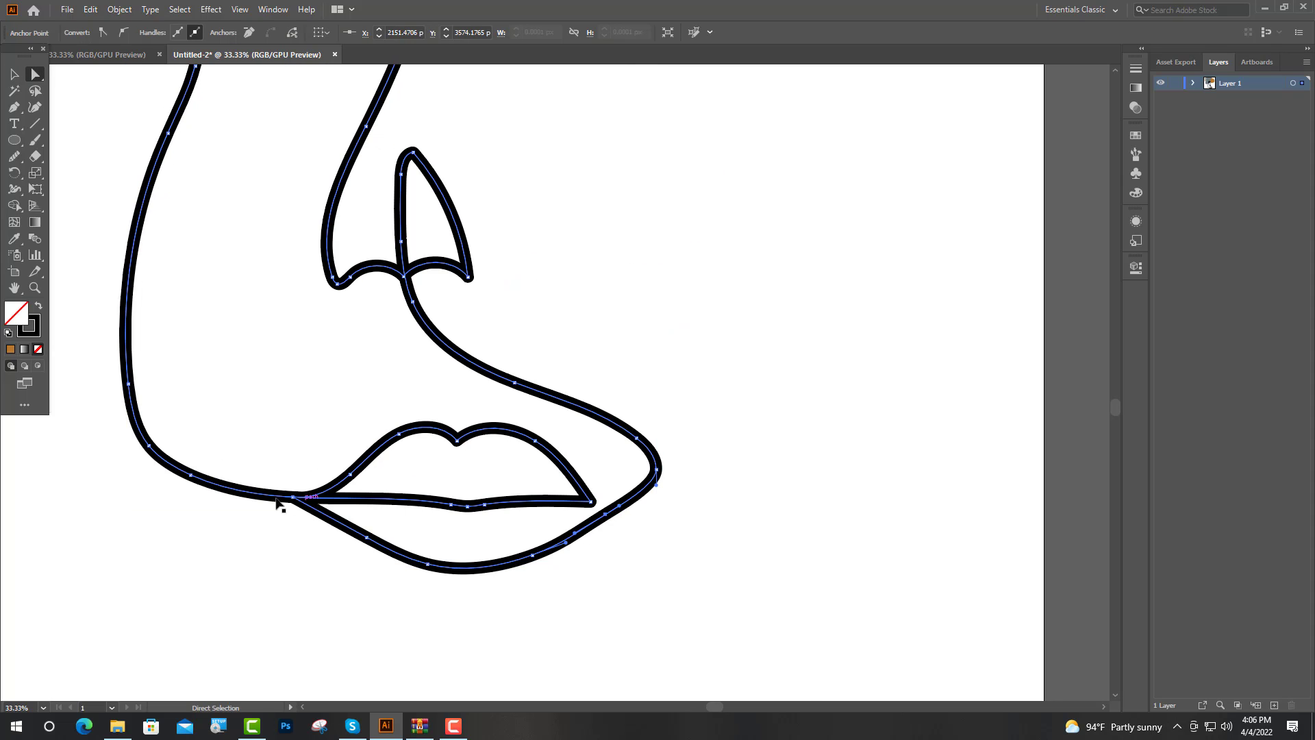
scroll(277, 504, up, 3)
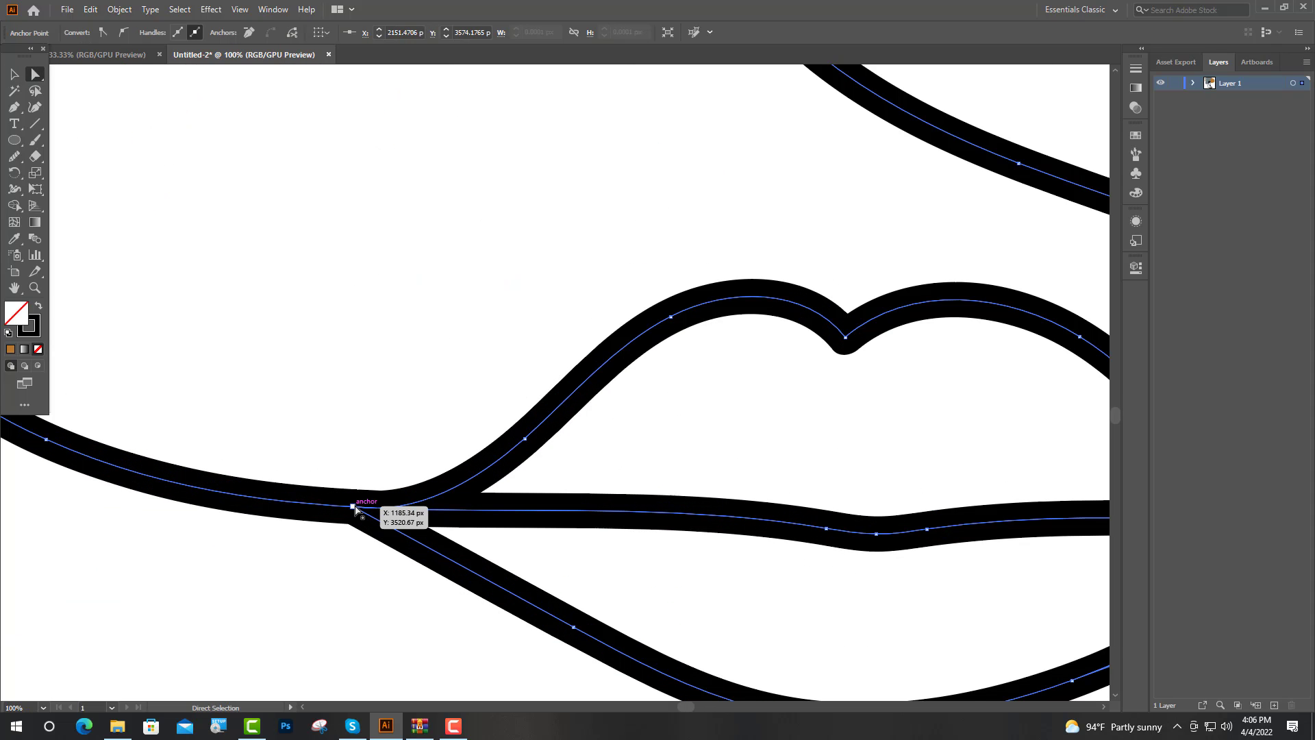
drag(353, 507, 361, 510)
scroll(483, 541, down, 3)
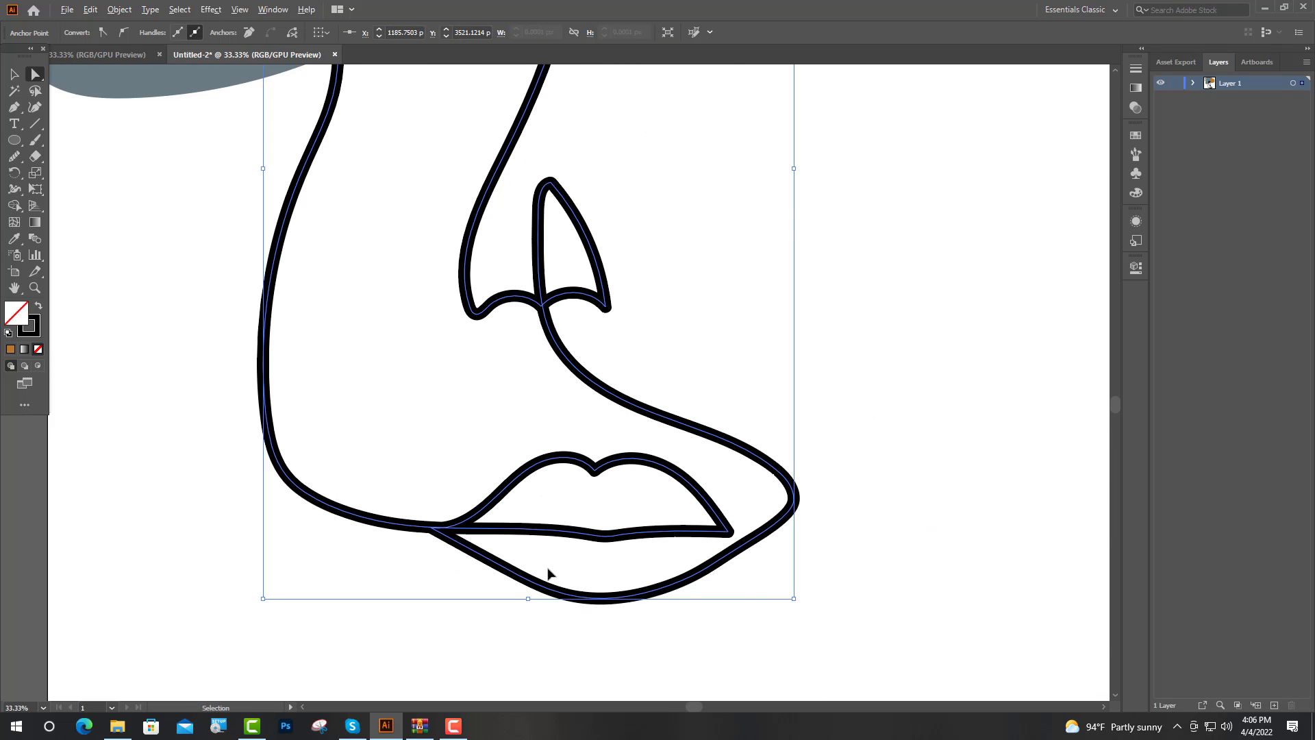
Step: Move the right mouth corner's anchor outward and shift the upper lip's centre dip to the right
scroll(738, 500, up, 2)
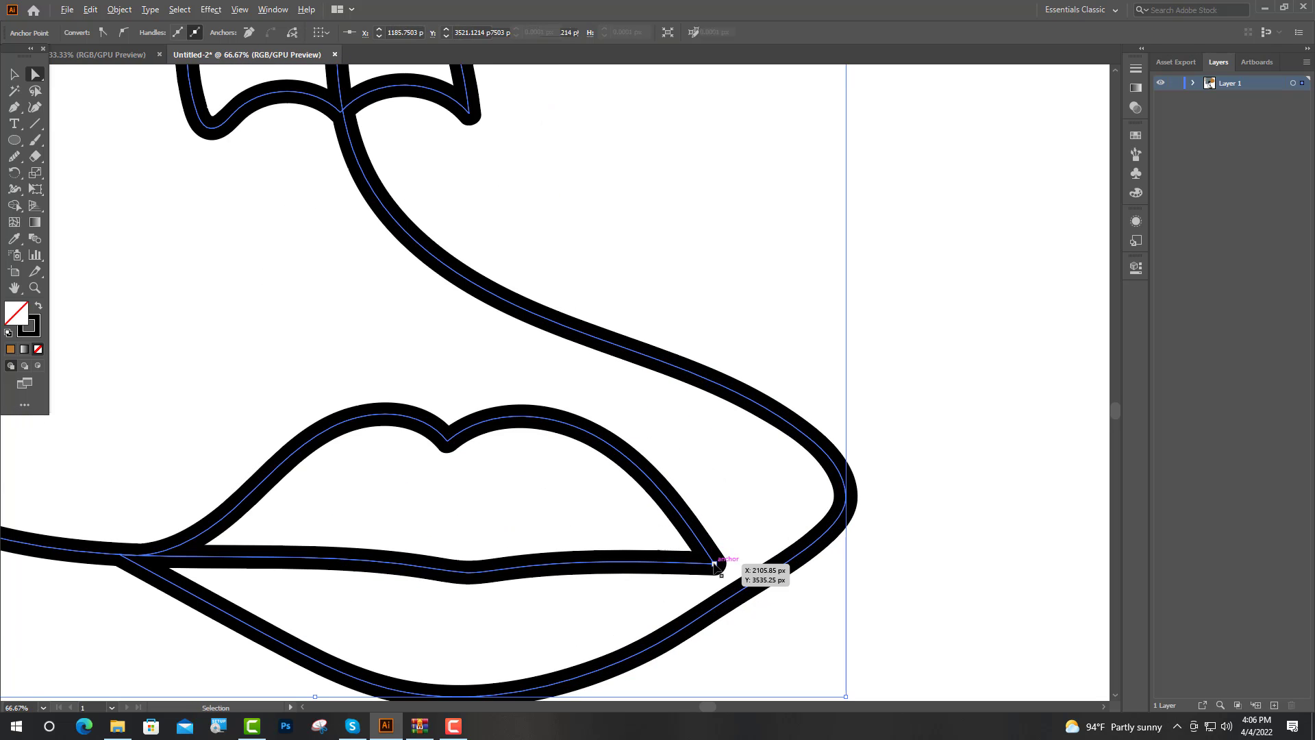
drag(715, 565, 734, 563)
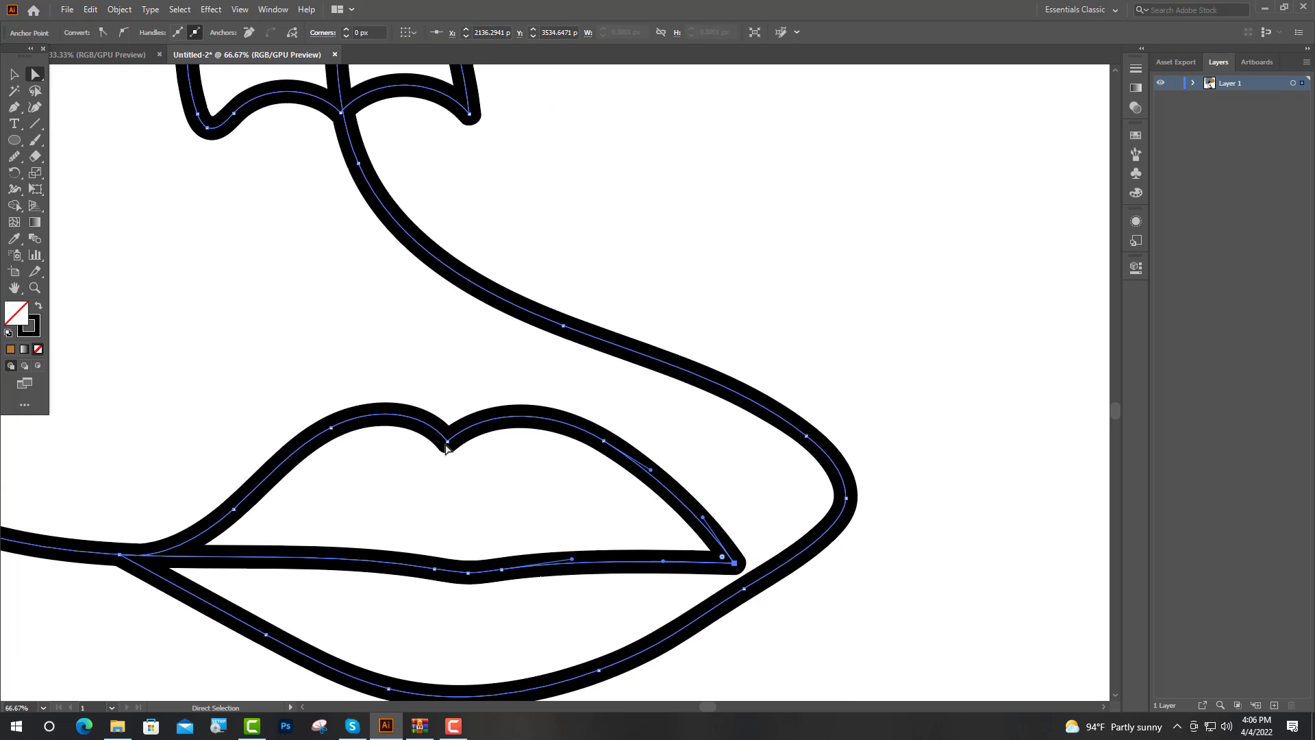
drag(445, 449, 471, 449)
scroll(506, 458, down, 2)
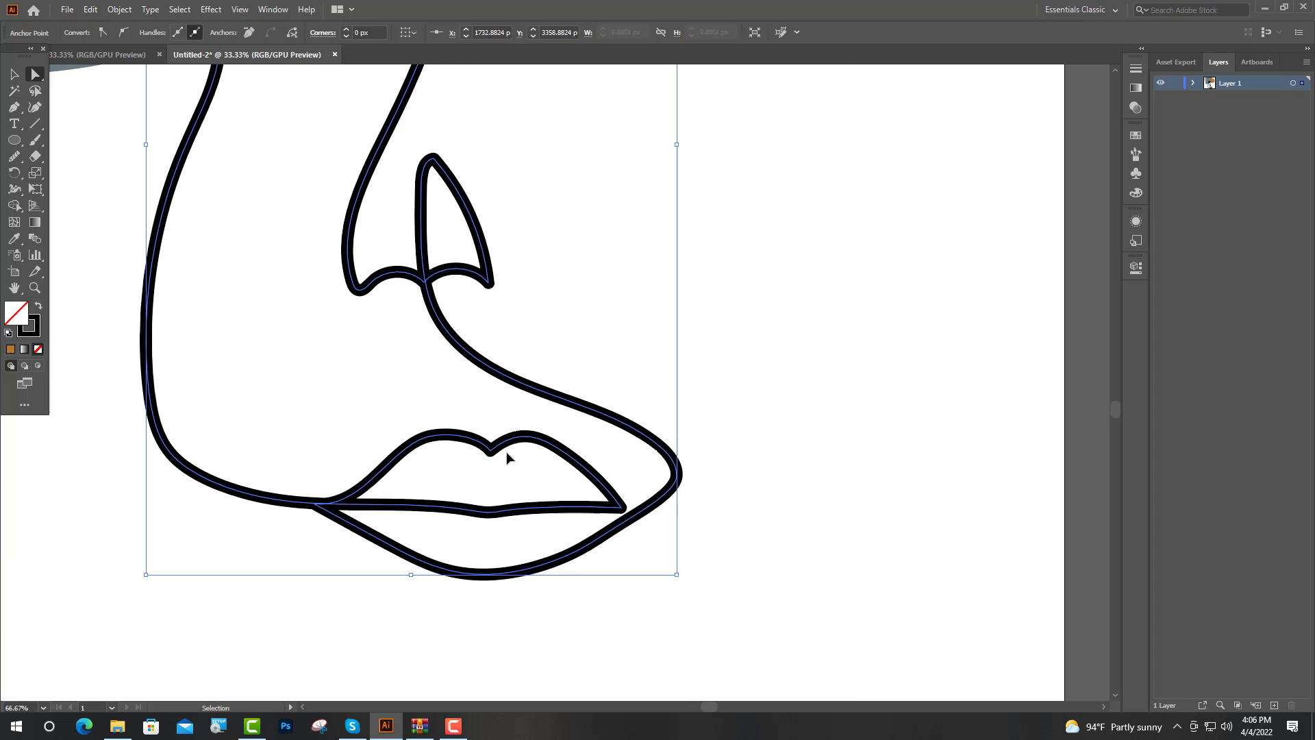
scroll(736, 545, down, 2)
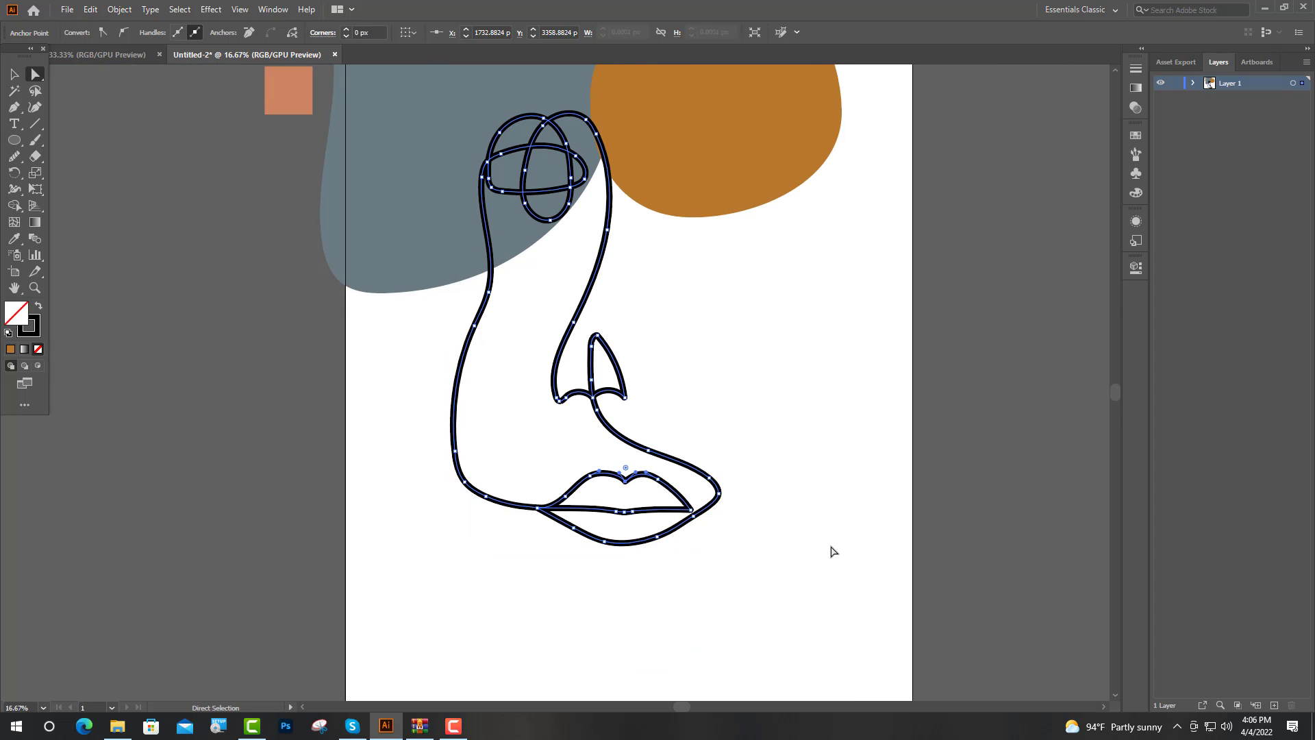
scroll(834, 550, up, 2)
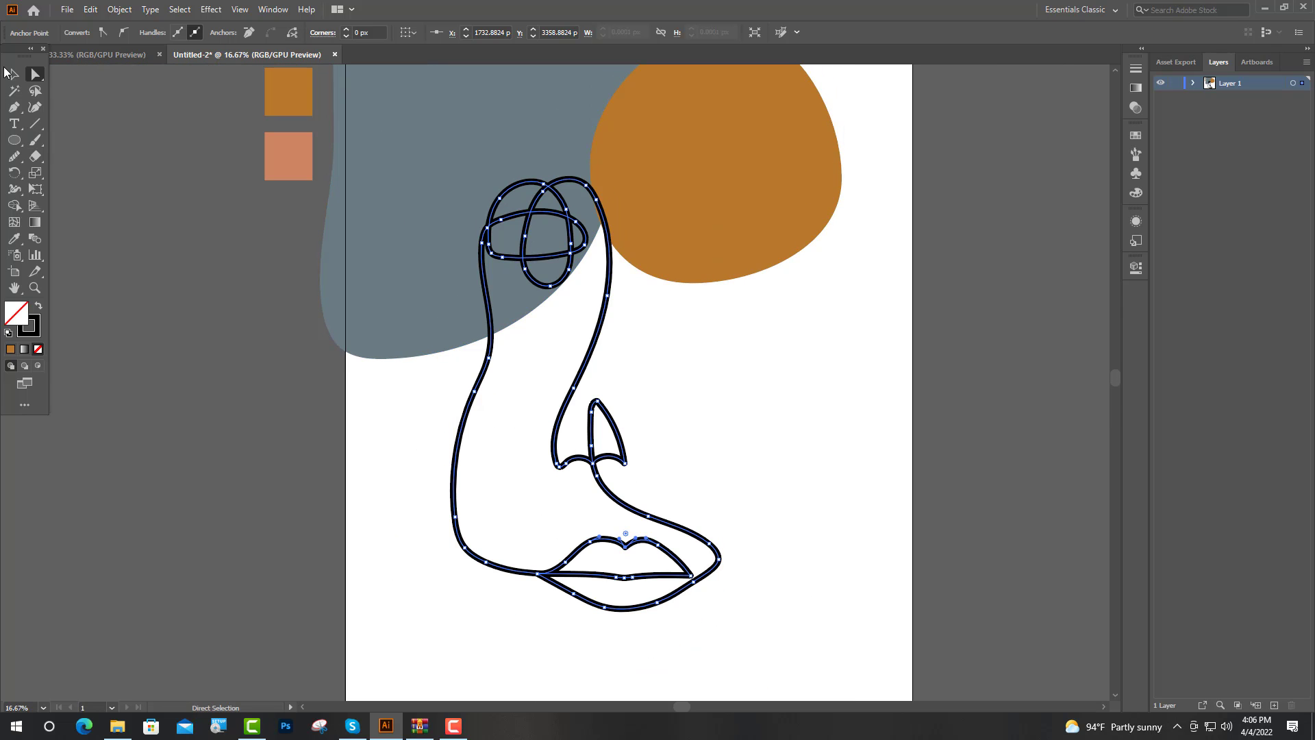
Step: Scale up the whole face line drawing proportionally, keeping its lower-left corner in place
key(v)
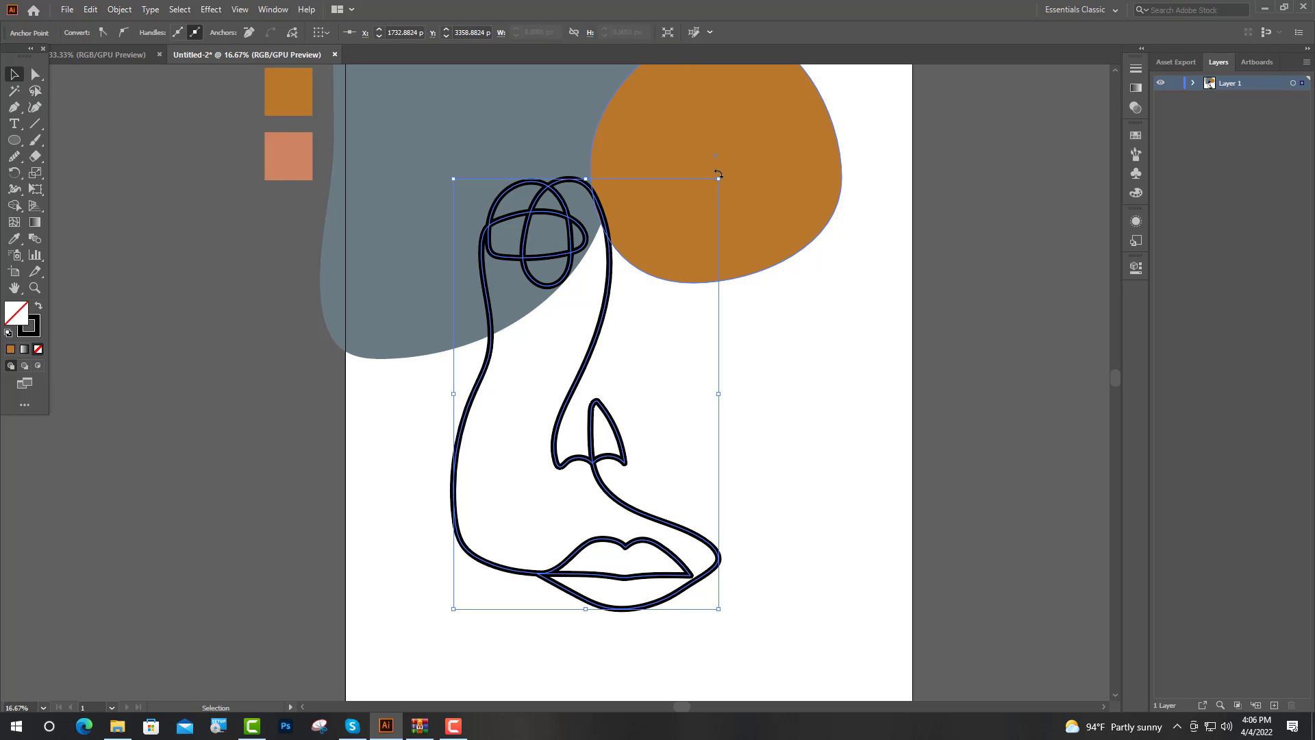
drag(718, 180, 759, 112)
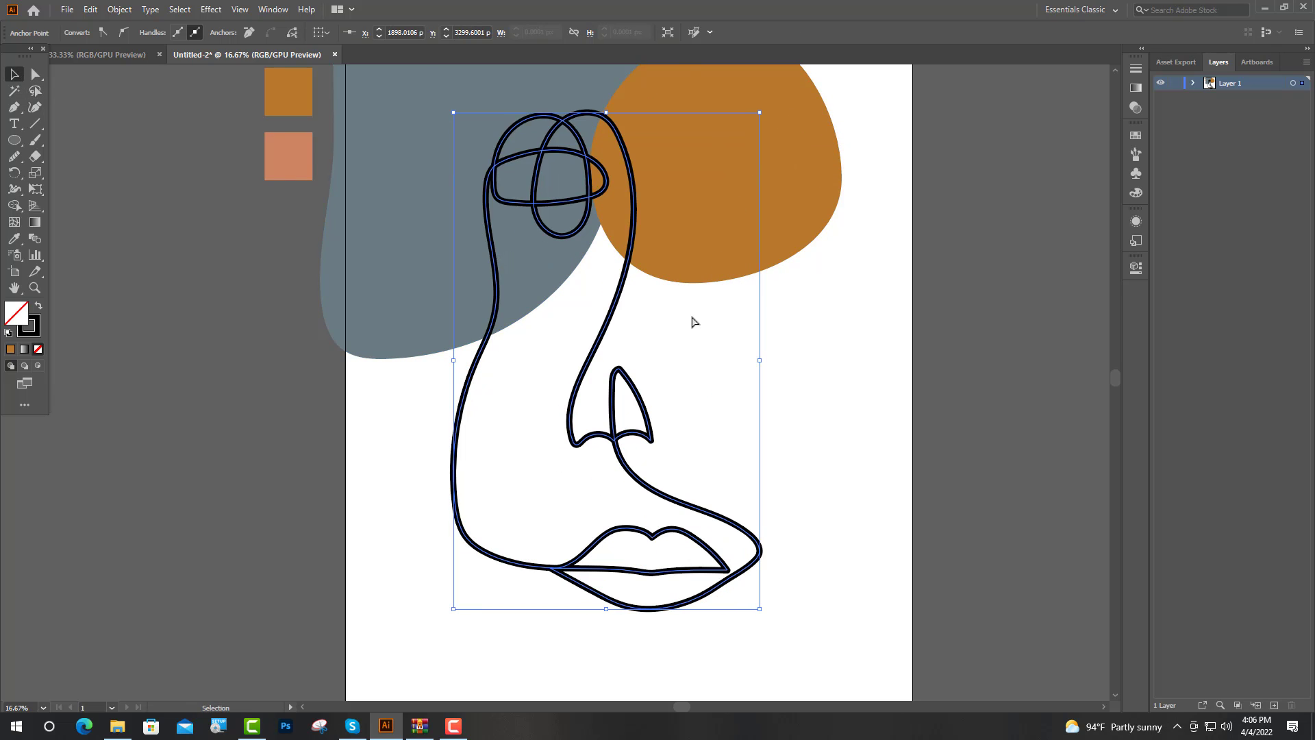
key(a)
scroll(694, 322, down, 1)
scroll(796, 387, up, 1)
key(v)
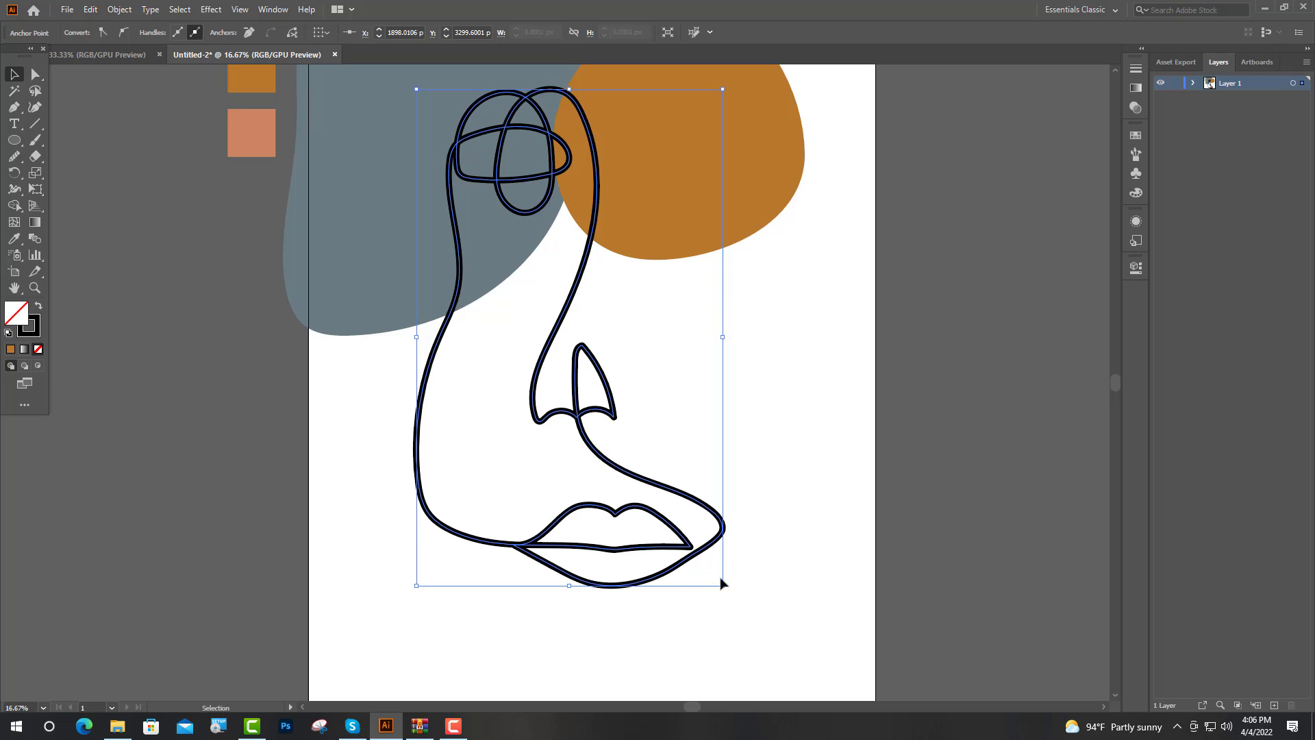
Step: Nudge the orange blob slightly up and to the right, and enlarge the face line drawing to about 2043 by 3308 px
scroll(732, 579, up, 1)
scroll(743, 570, down, 1)
scroll(770, 549, up, 1)
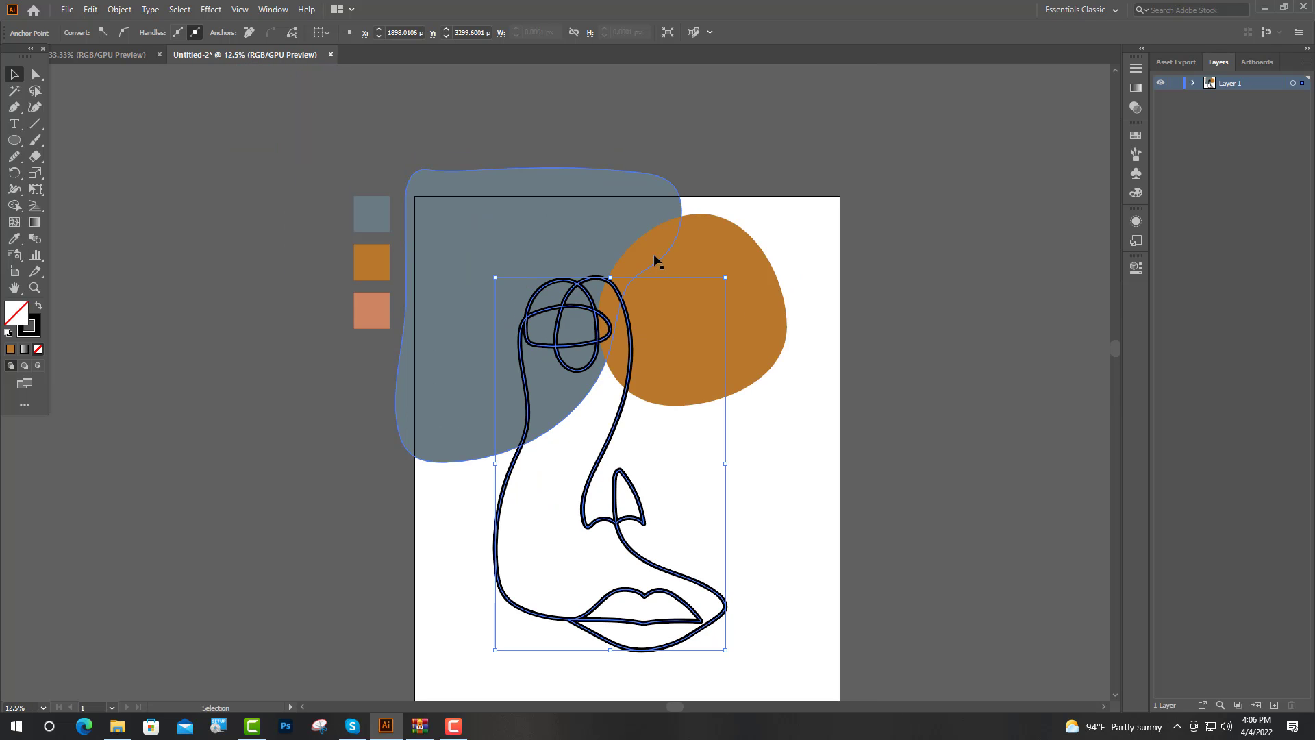
mouse_move(725, 279)
mouse_down()
mouse_move(741, 256)
mouse_move(731, 273)
mouse_up()
click(621, 400)
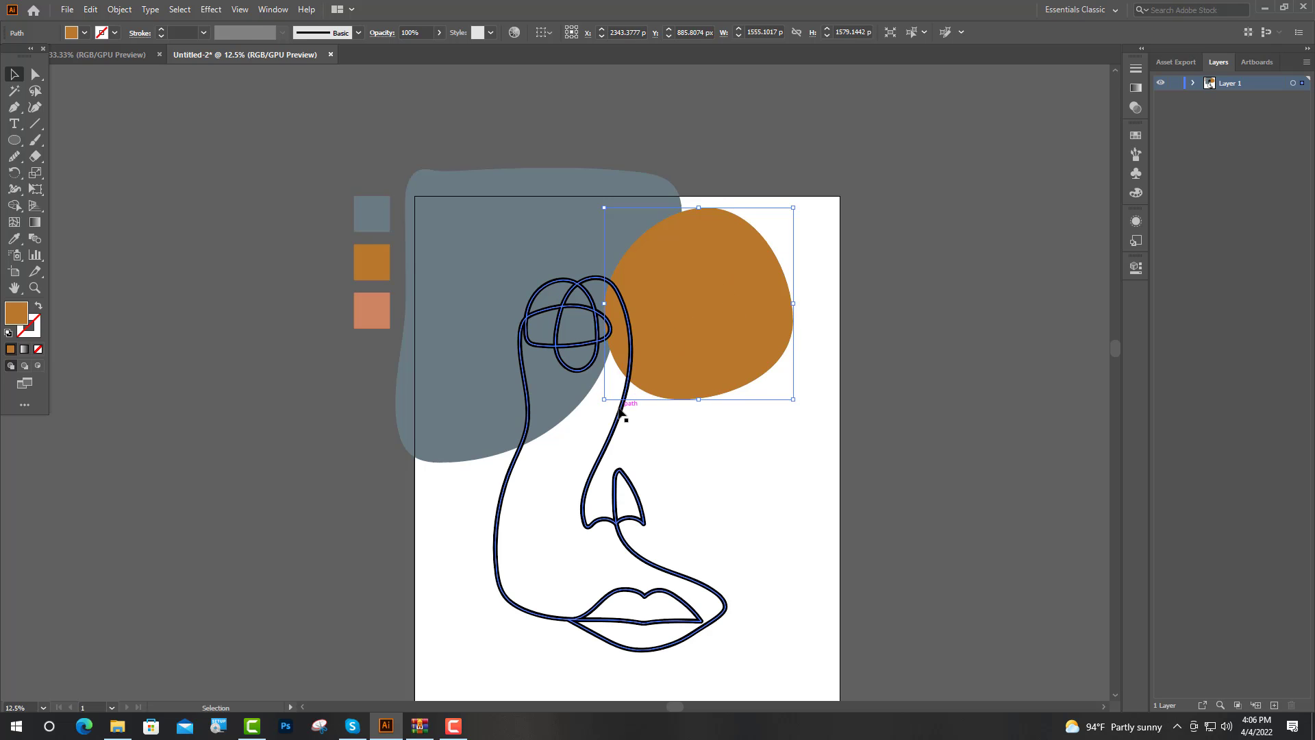
drag(727, 278, 745, 249)
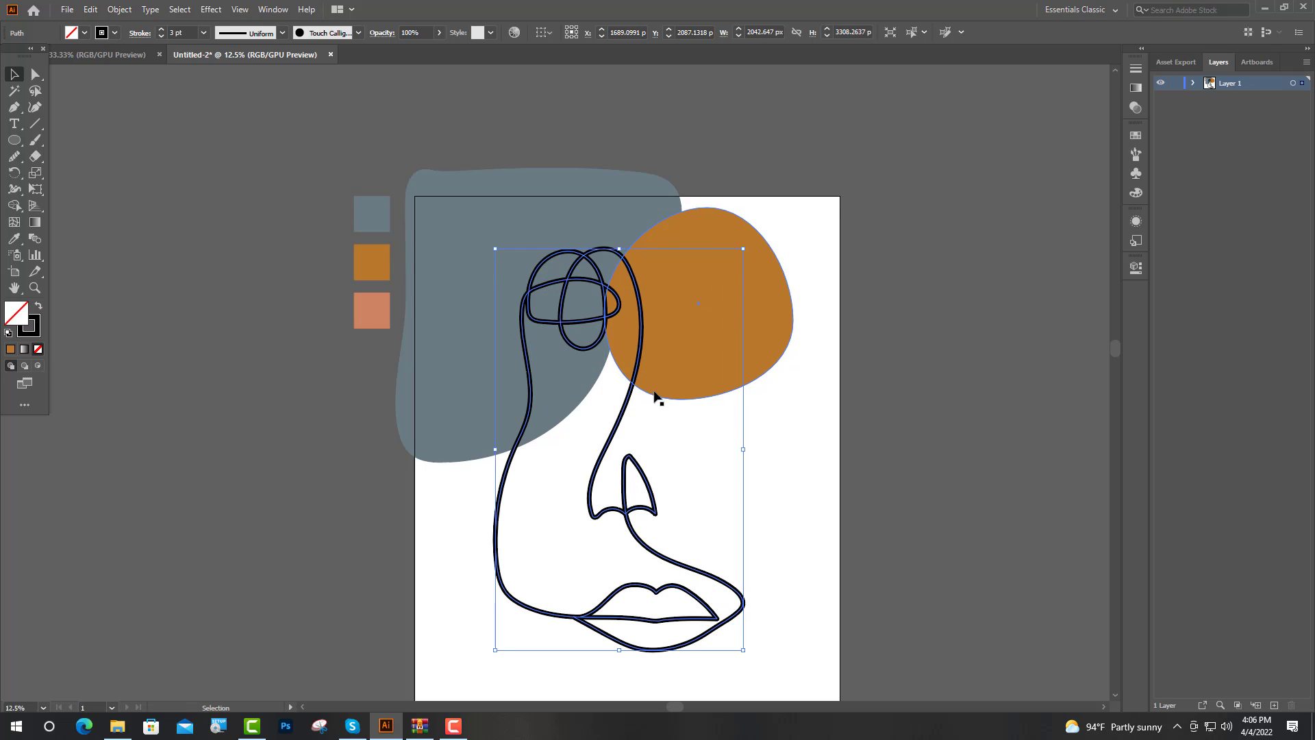
Step: Enlarge the face line drawing to about 2128 by 3447 px and centre it horizontally on the artboard at X 1754 px
drag(610, 446, 625, 446)
scroll(625, 446, down, 2)
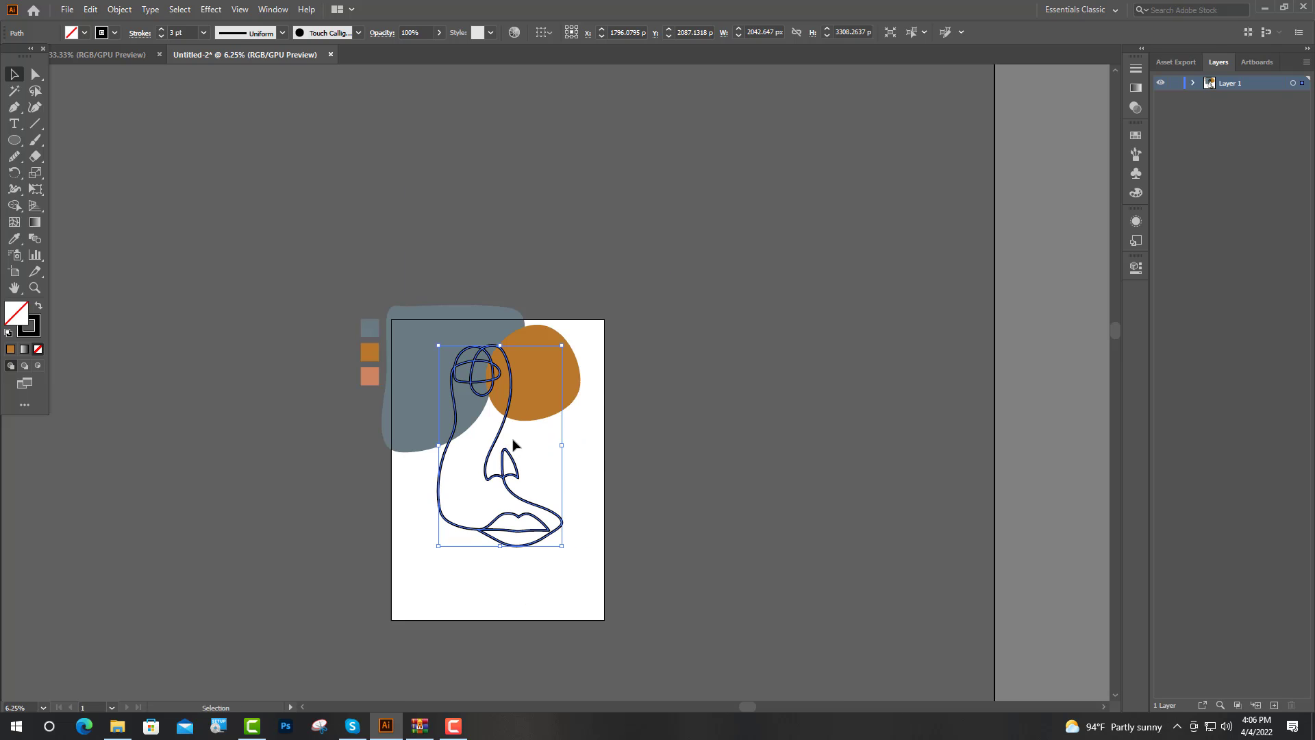
drag(564, 347, 567, 337)
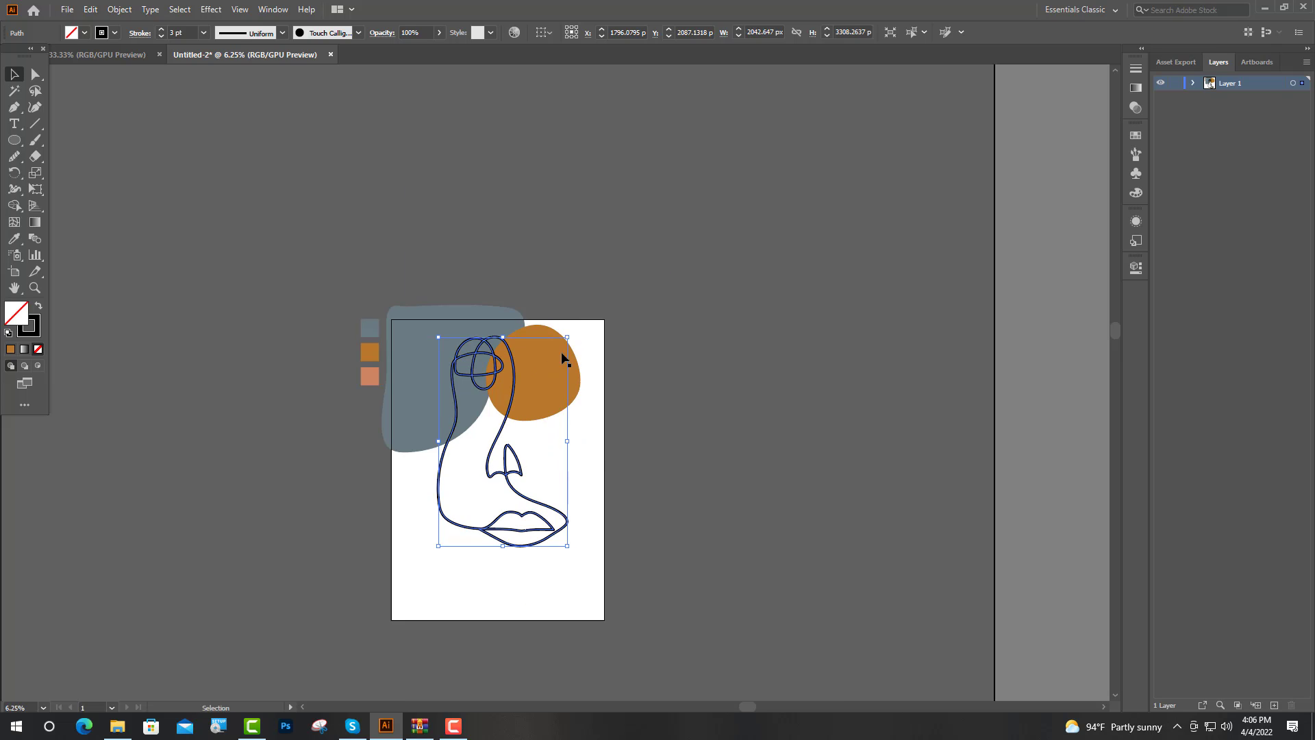
drag(513, 481, 510, 495)
click(647, 472)
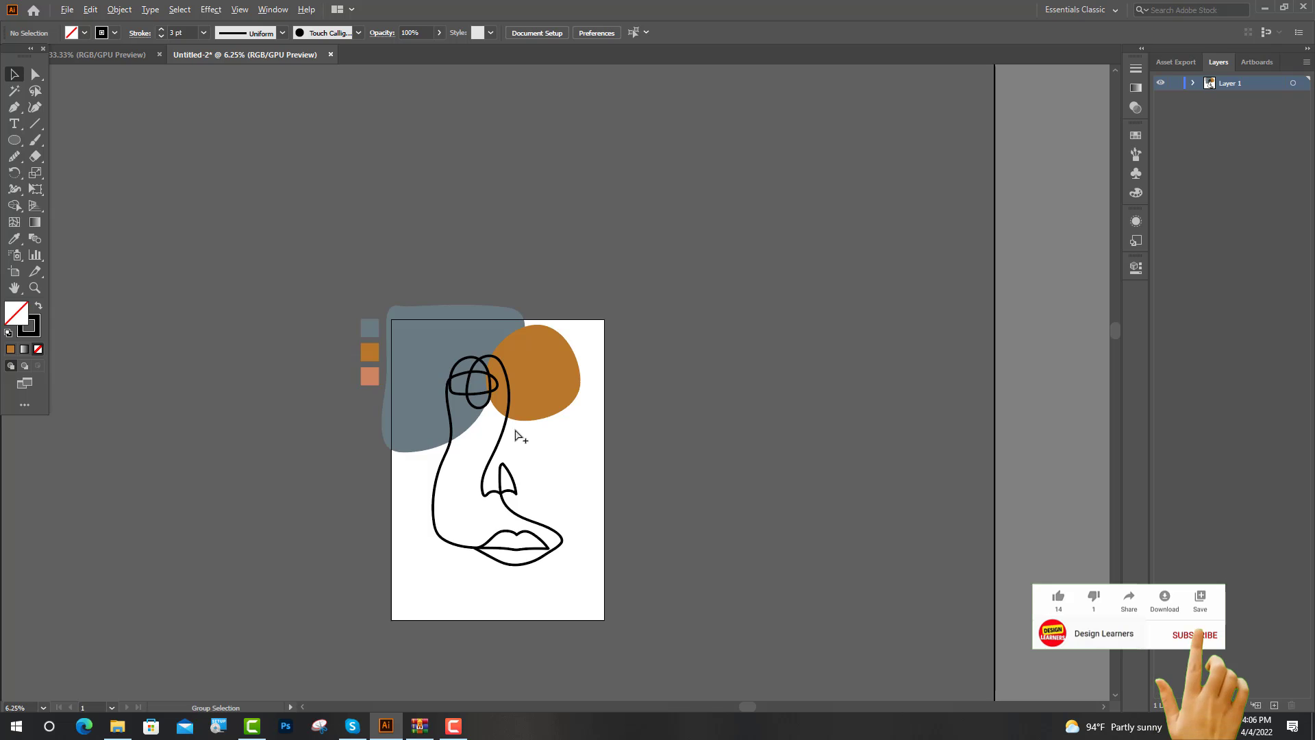
Step: Reduce the stroke weight of the face line drawing to 2 pt and deselect it
scroll(515, 432, down, 2)
scroll(554, 434, up, 3)
click(568, 410)
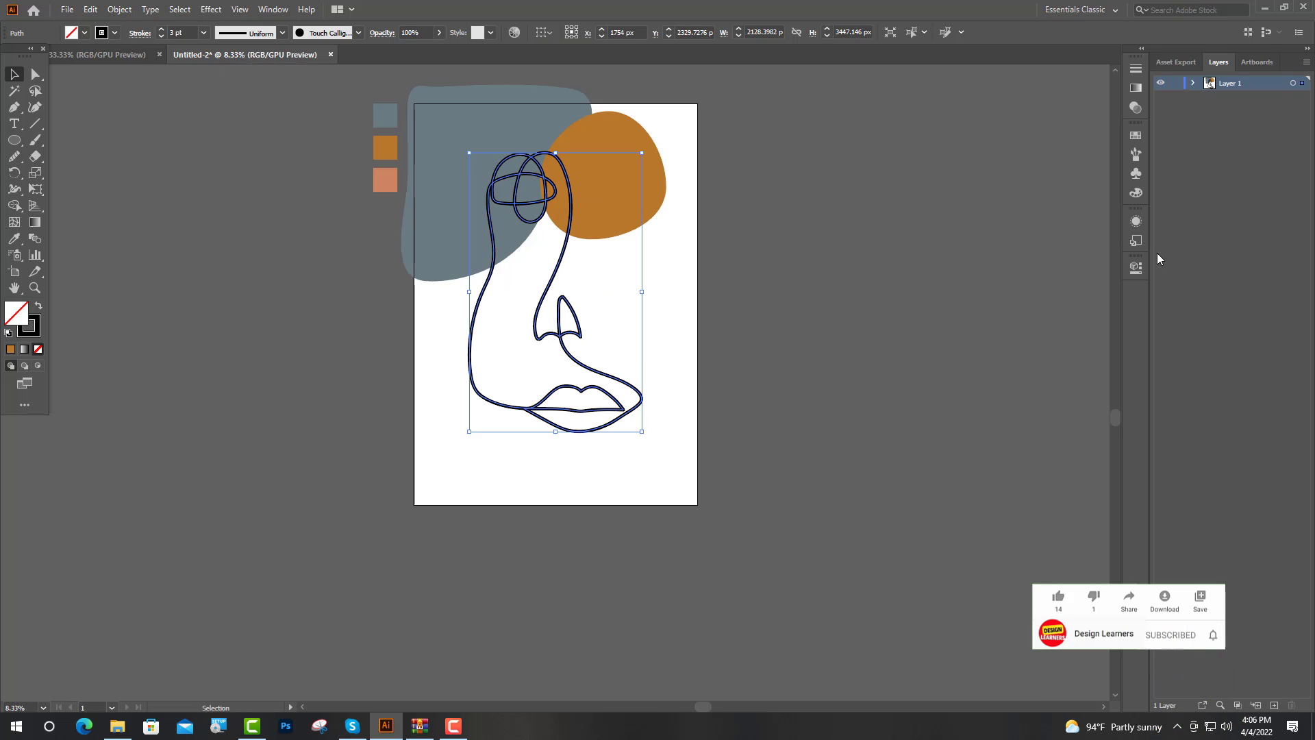
click(1135, 266)
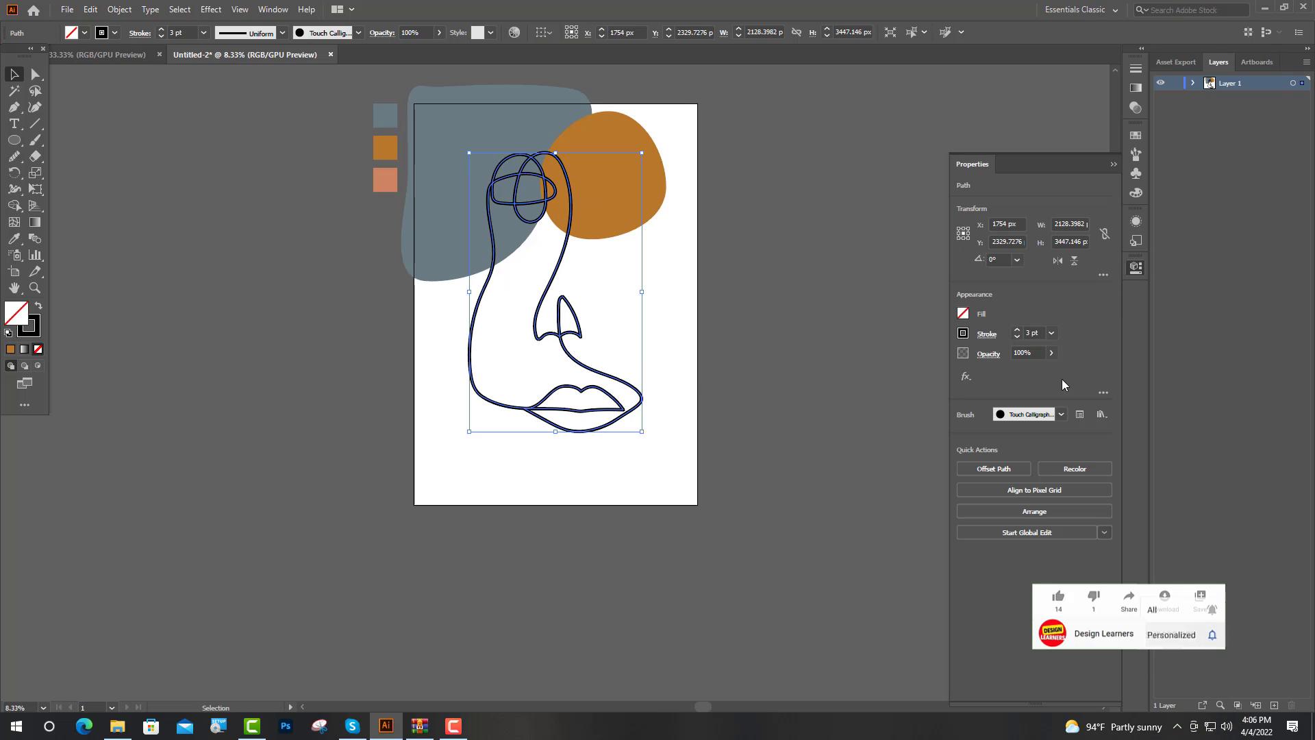
click(1017, 337)
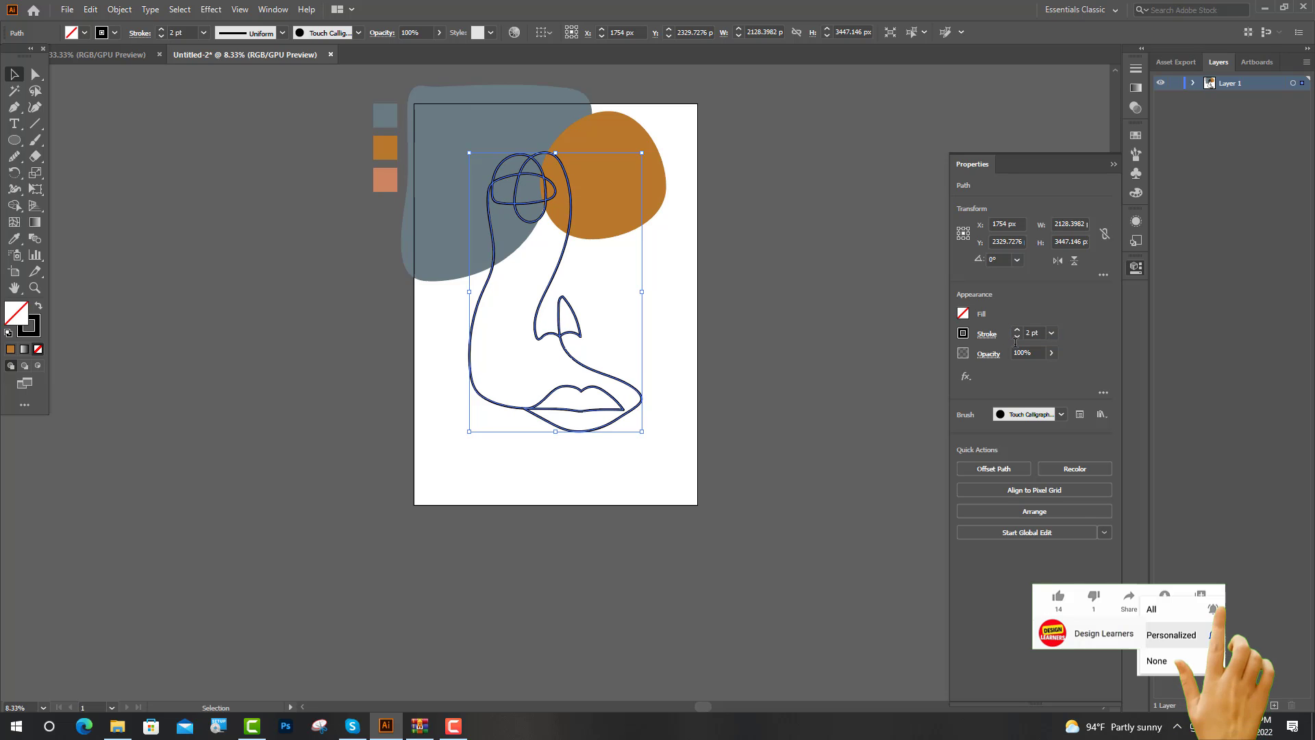
click(898, 251)
click(858, 341)
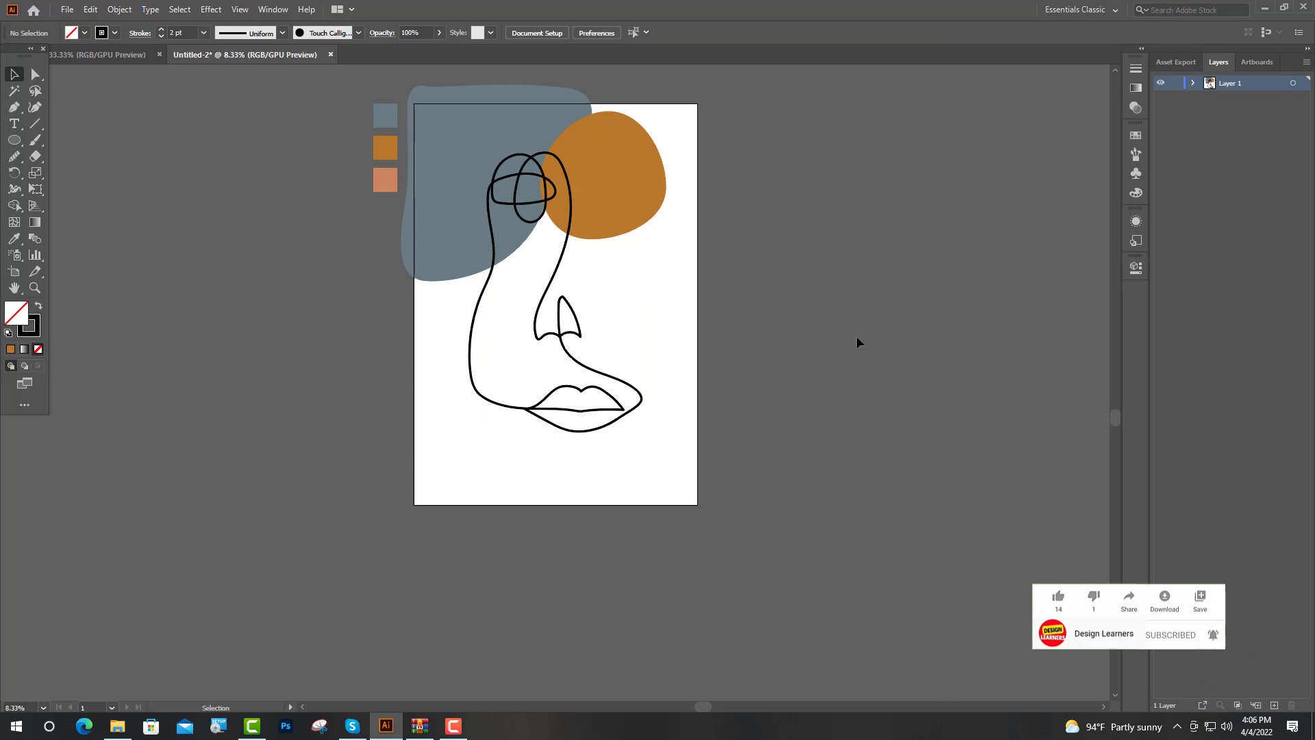
Step: Paint two wavy lines with the Paintbrush, one from the top edge across the orange blob past the right edge, one below the mouth across the artboard
scroll(856, 335, down, 1)
scroll(563, 376, up, 1)
scroll(622, 411, up, 3)
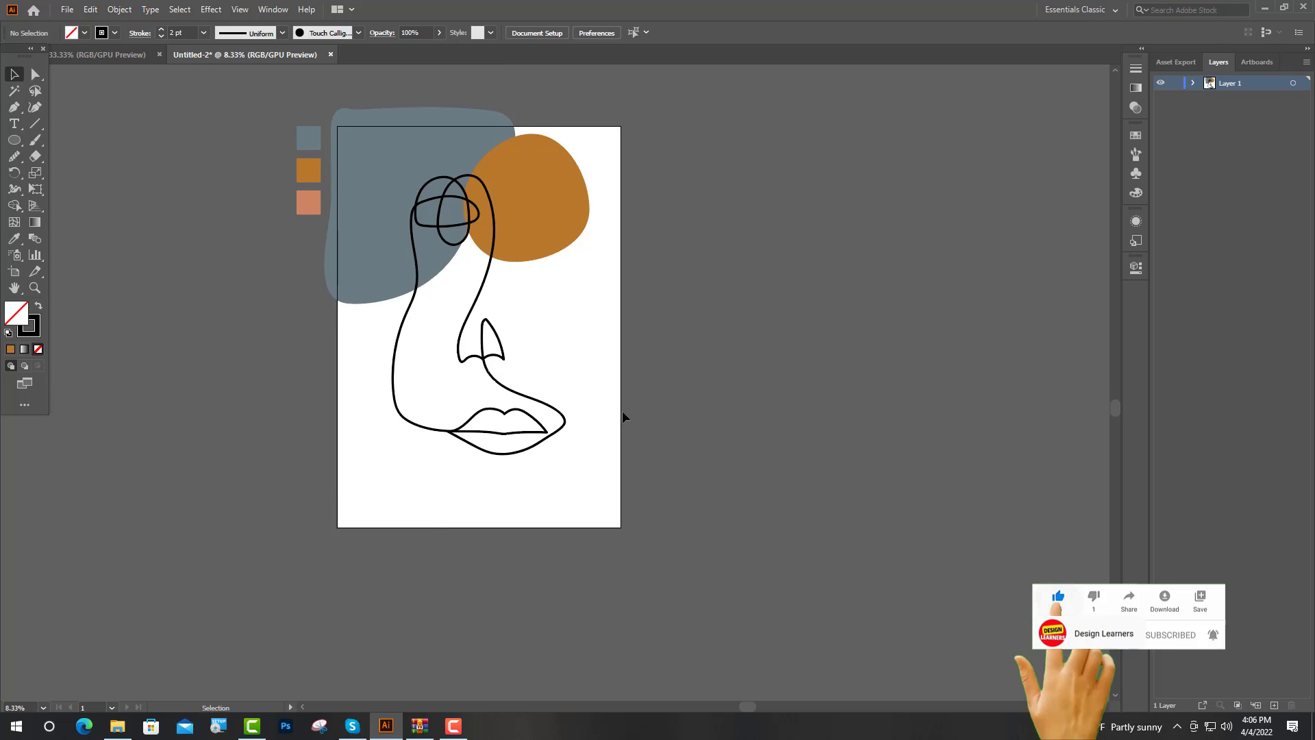
scroll(622, 413, up, 1)
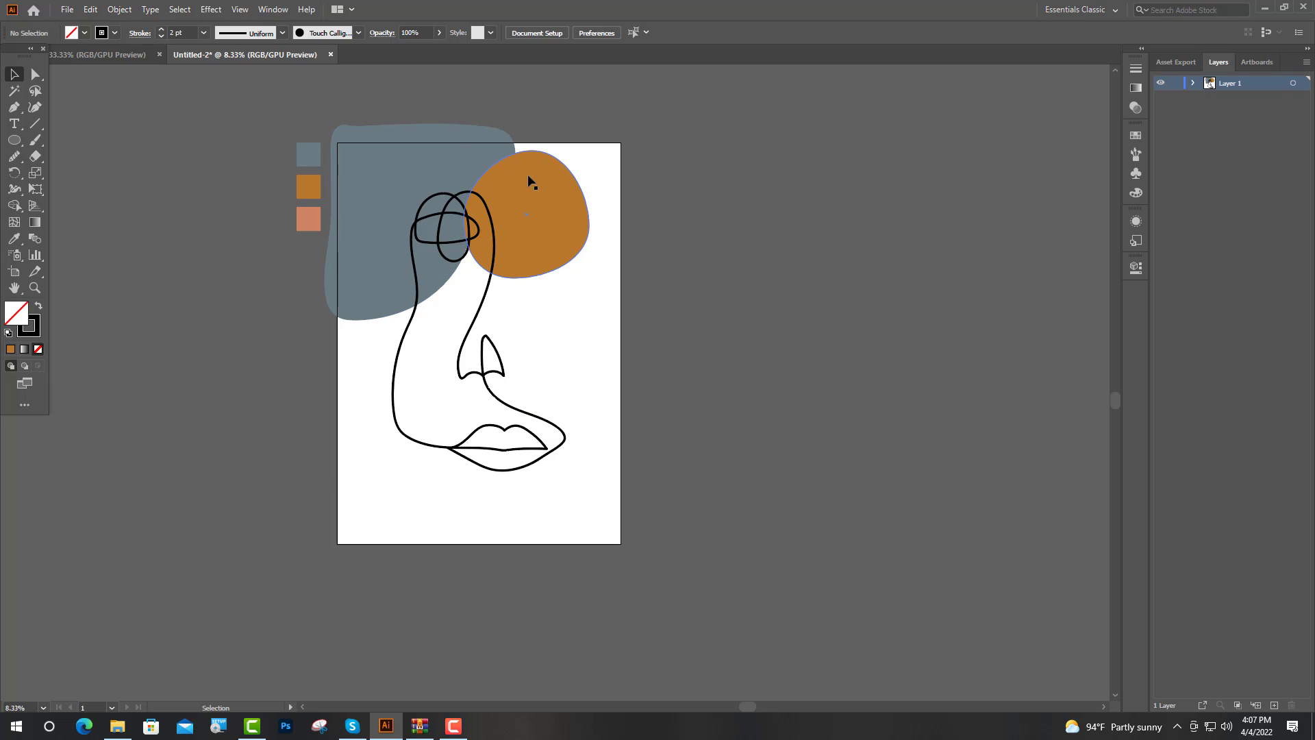
click(36, 139)
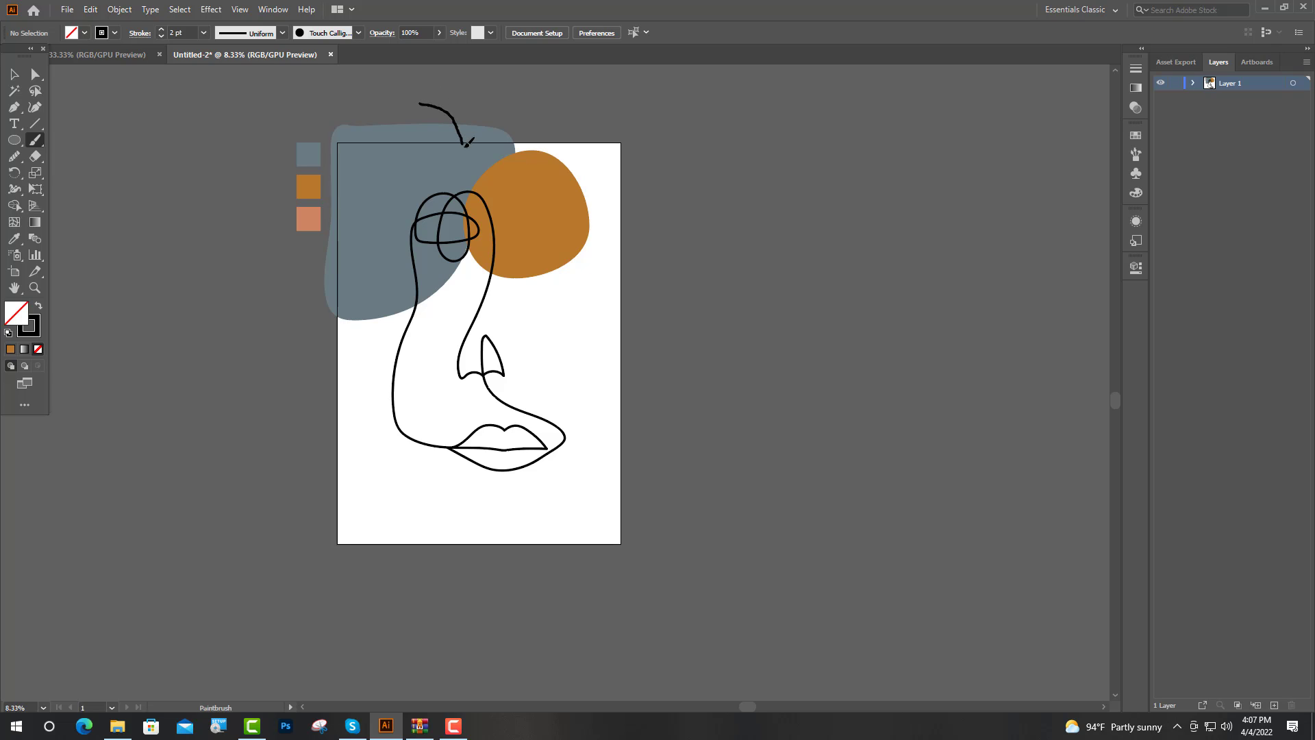
mouse_move(466, 144)
mouse_down()
mouse_move(530, 191)
mouse_move(569, 268)
mouse_move(650, 311)
mouse_up()
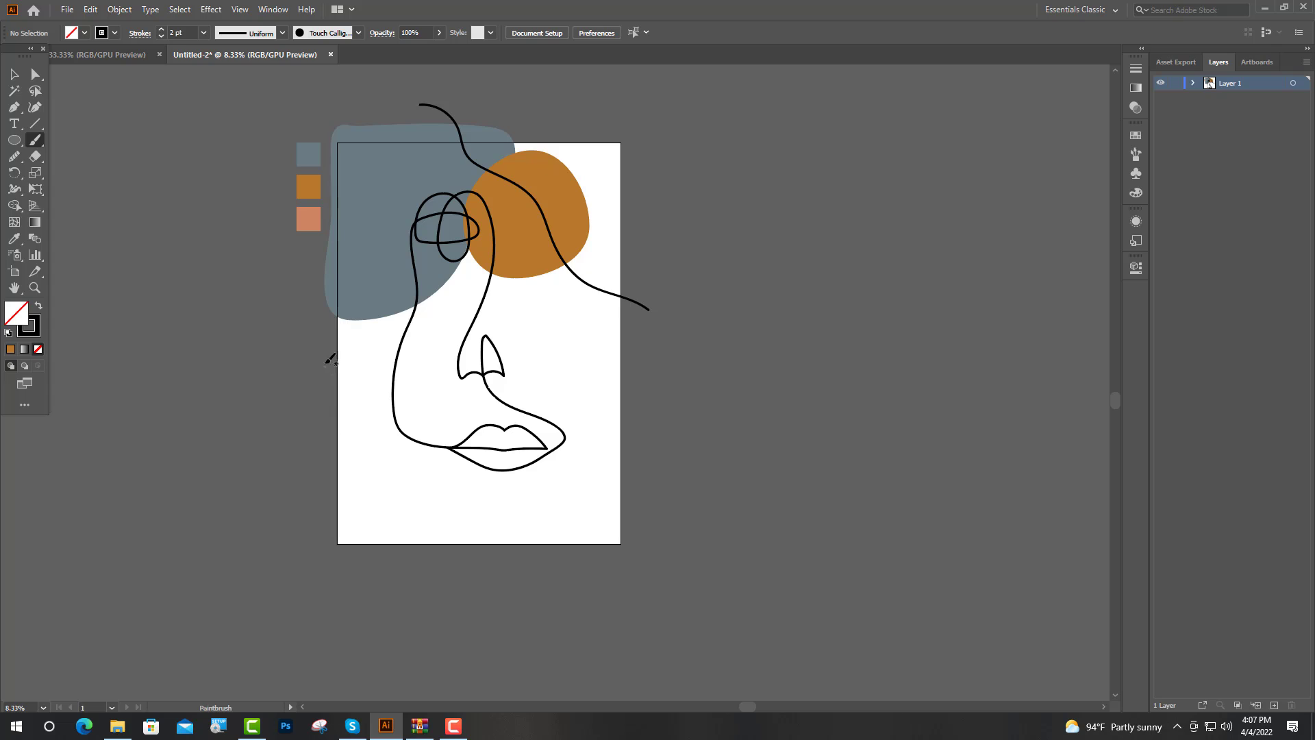
mouse_move(330, 375)
mouse_down()
mouse_move(361, 403)
mouse_move(381, 488)
mouse_move(500, 507)
mouse_move(548, 508)
mouse_move(593, 423)
mouse_move(684, 411)
mouse_up()
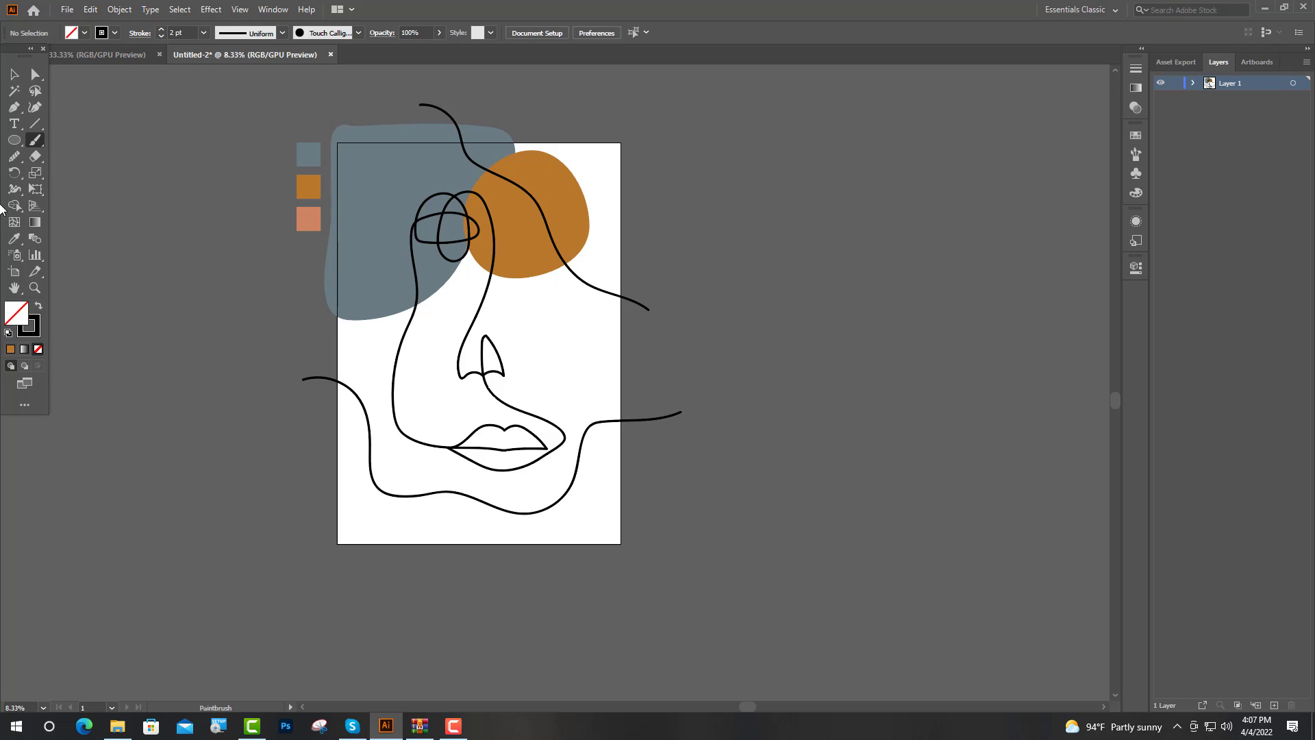
click(14, 74)
Step: Paint a closed, curved L-shaped outline about 1740 by 2745 px around the artboard's lower-right corner
drag(645, 442, 637, 519)
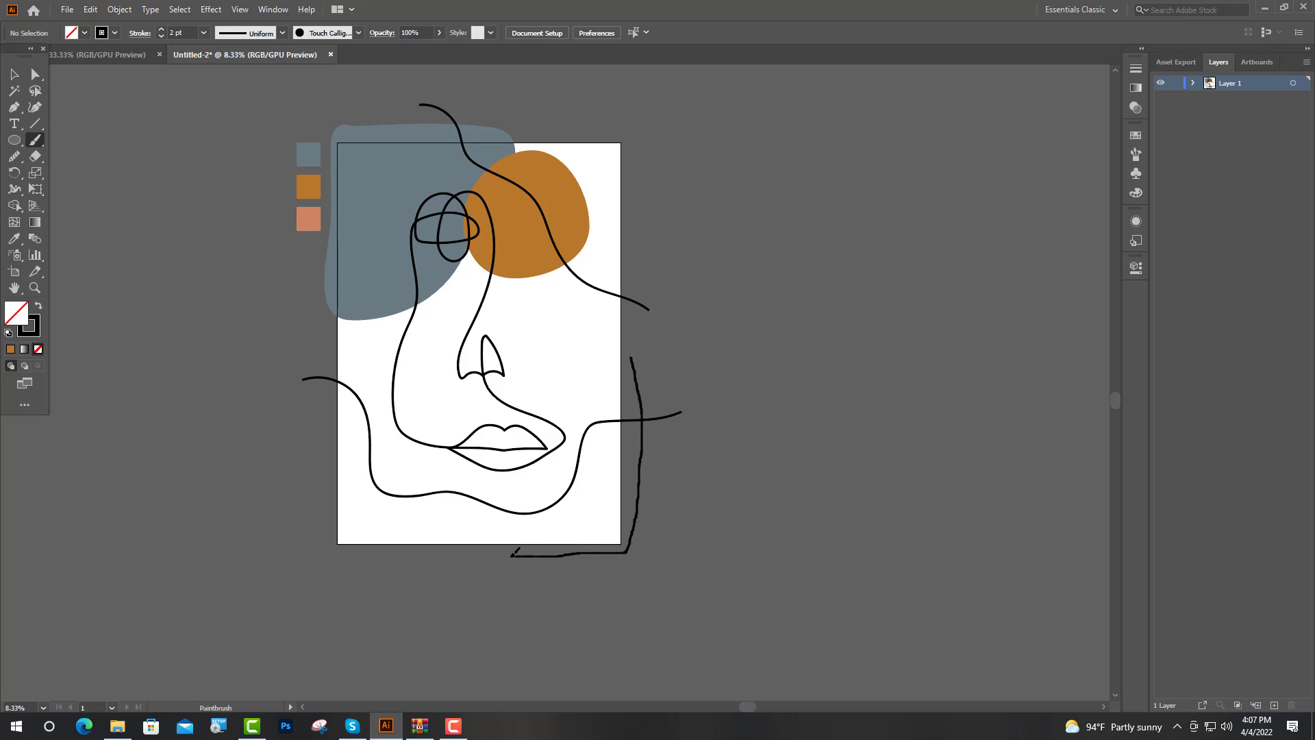
drag(506, 555, 503, 555)
drag(583, 480, 591, 394)
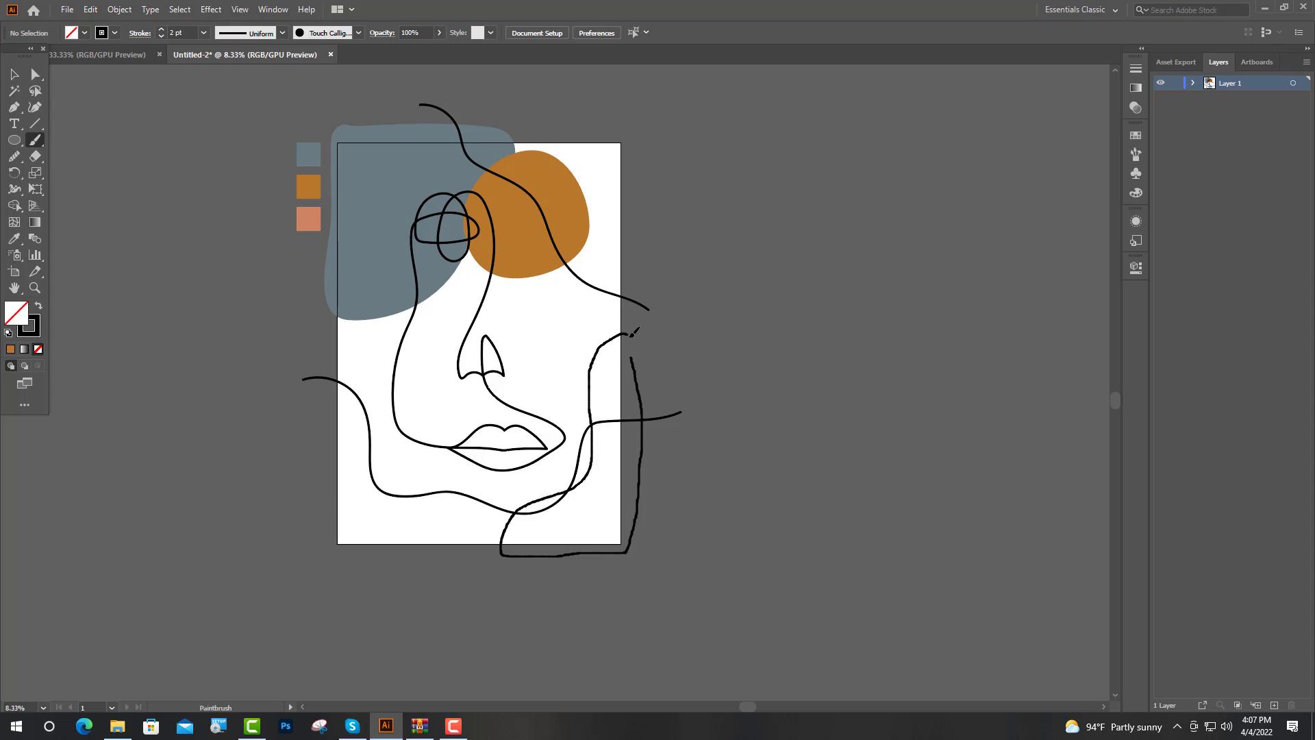
drag(632, 361, 633, 363)
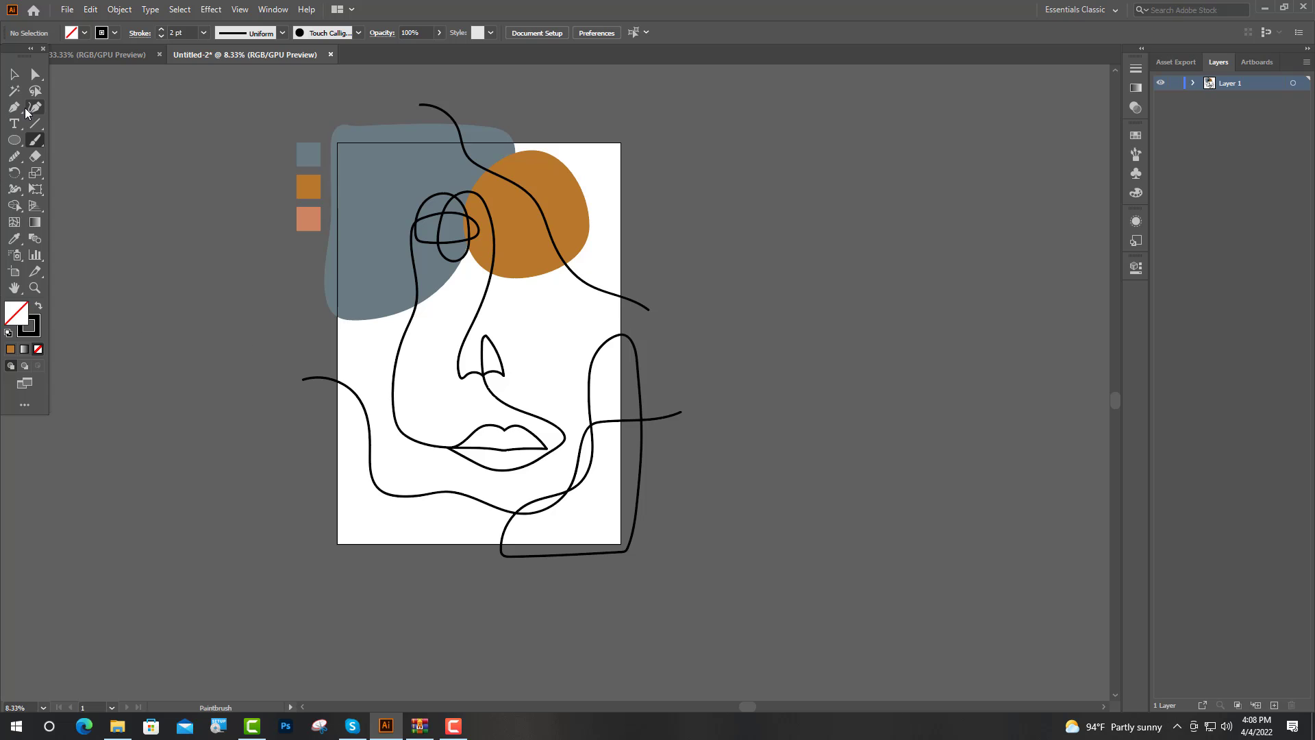
Step: Fill the lower-right L-shaped outline with the salmon swatch colour using the Eyedropper
click(14, 74)
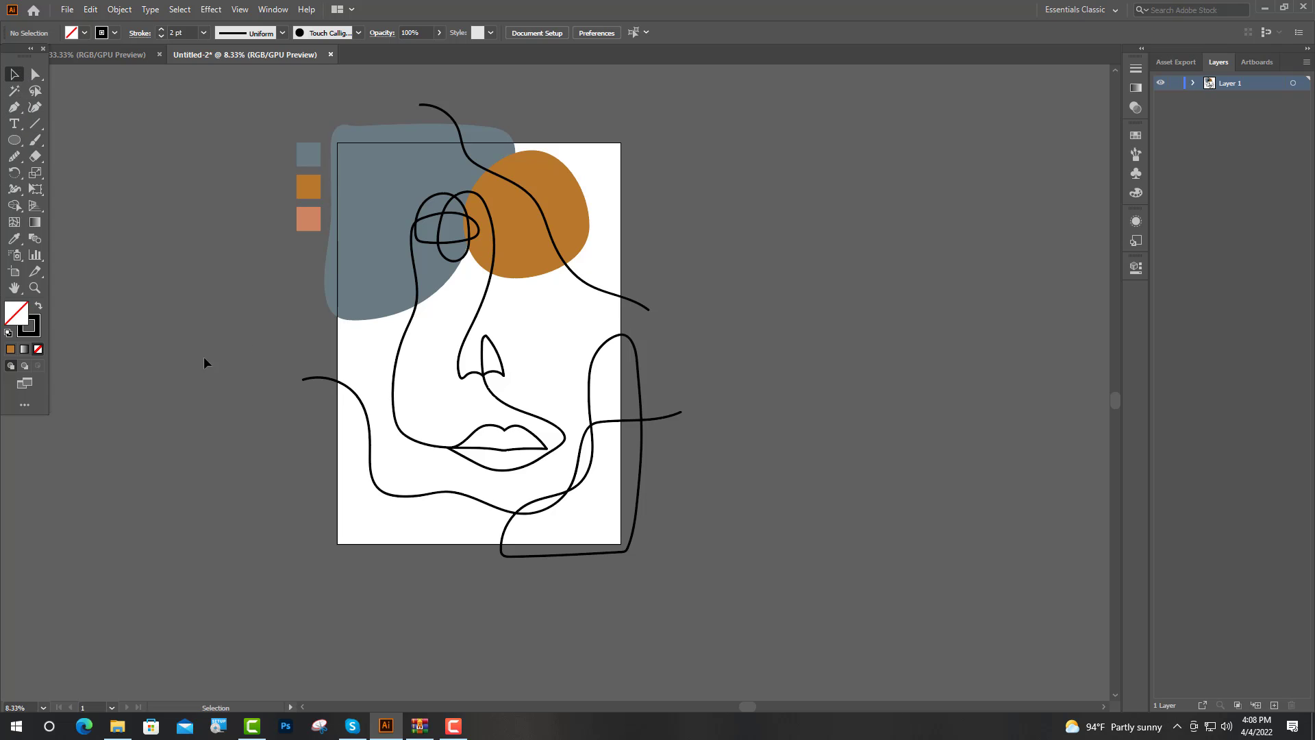
click(546, 553)
click(15, 240)
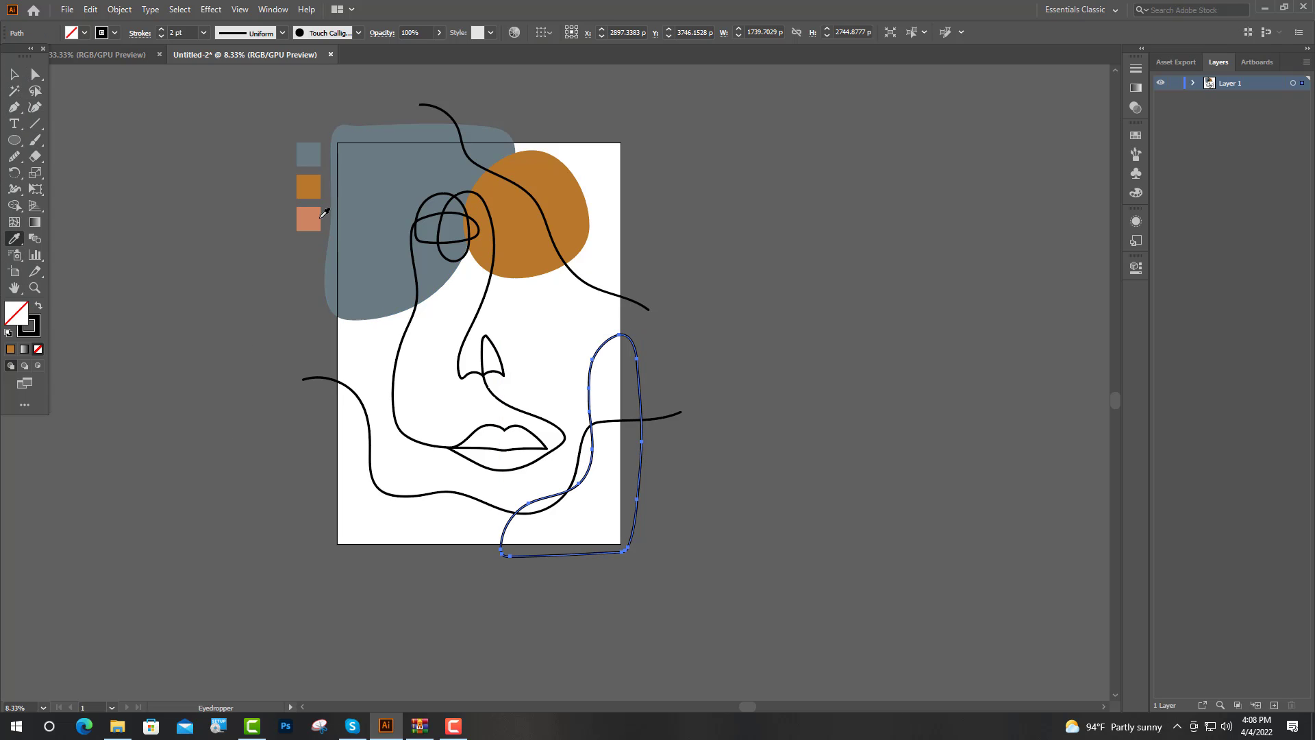
click(325, 215)
click(15, 74)
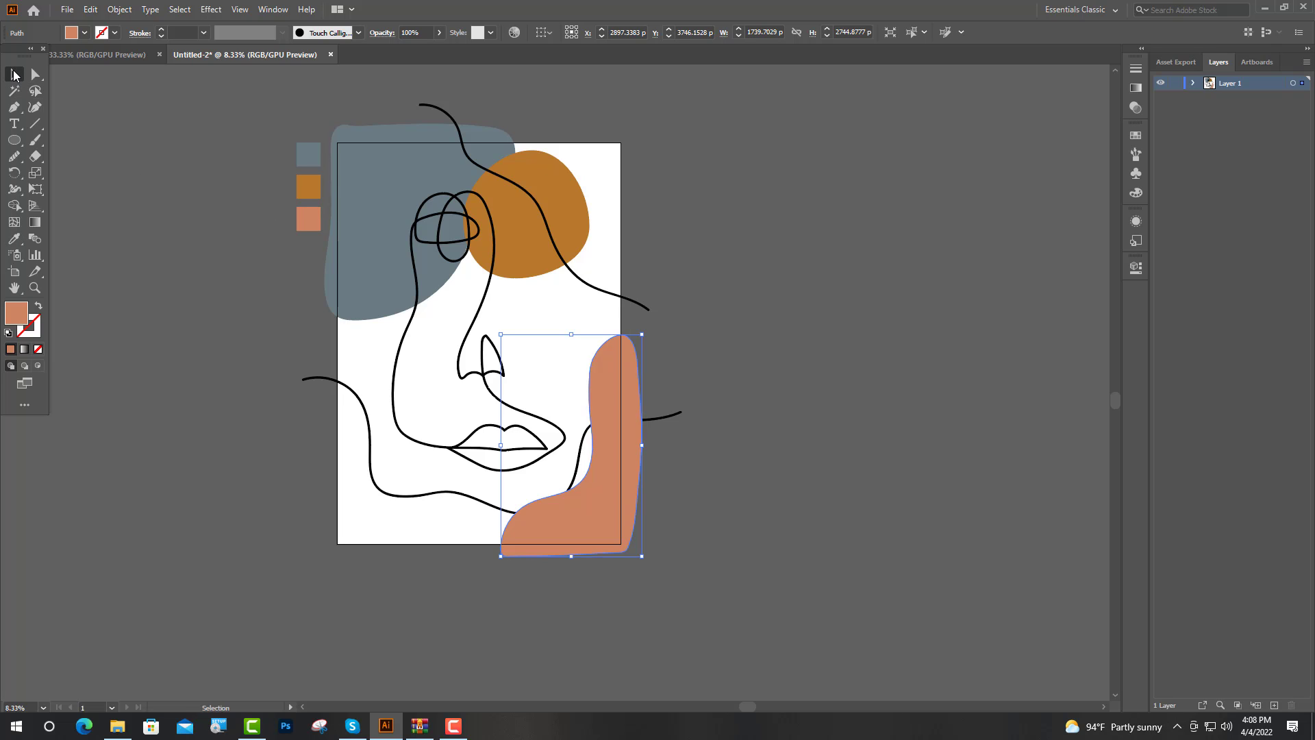
Step: Bring the lower wavy line to the front, above the salmon shape
click(665, 428)
right_click(656, 415)
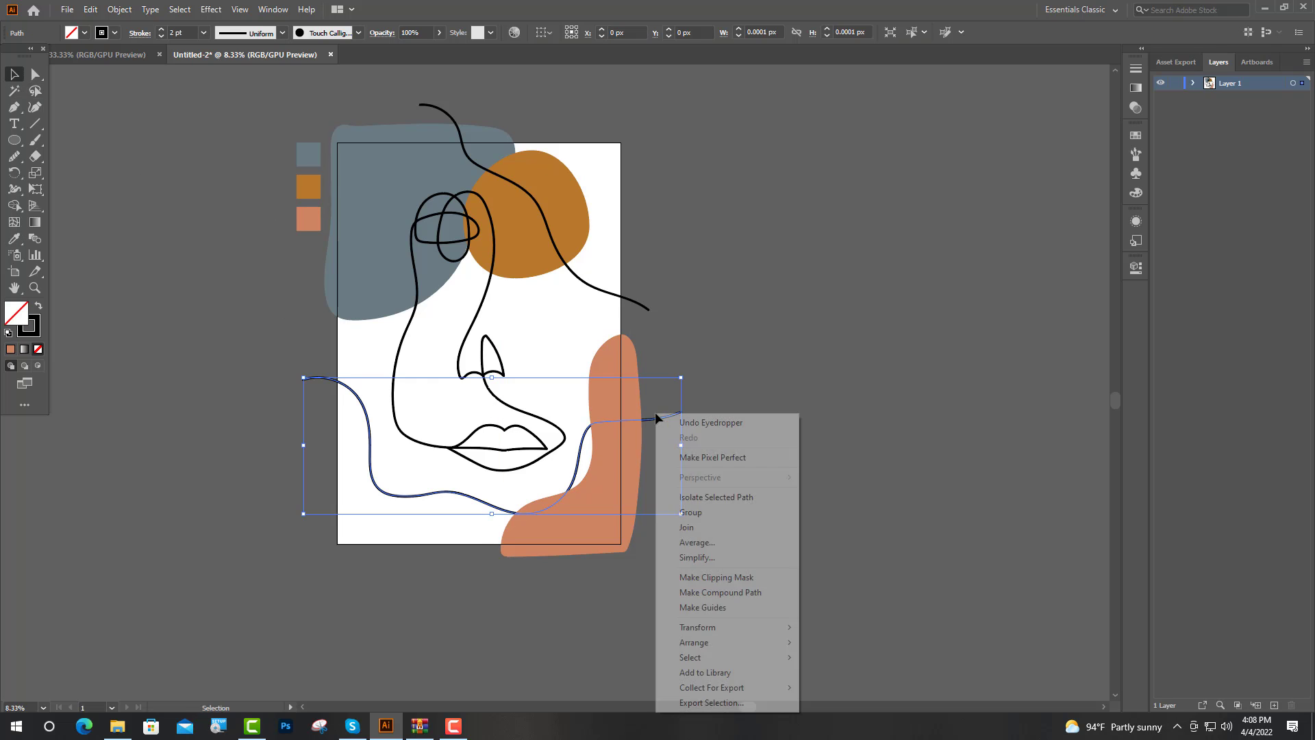
mouse_move(781, 643)
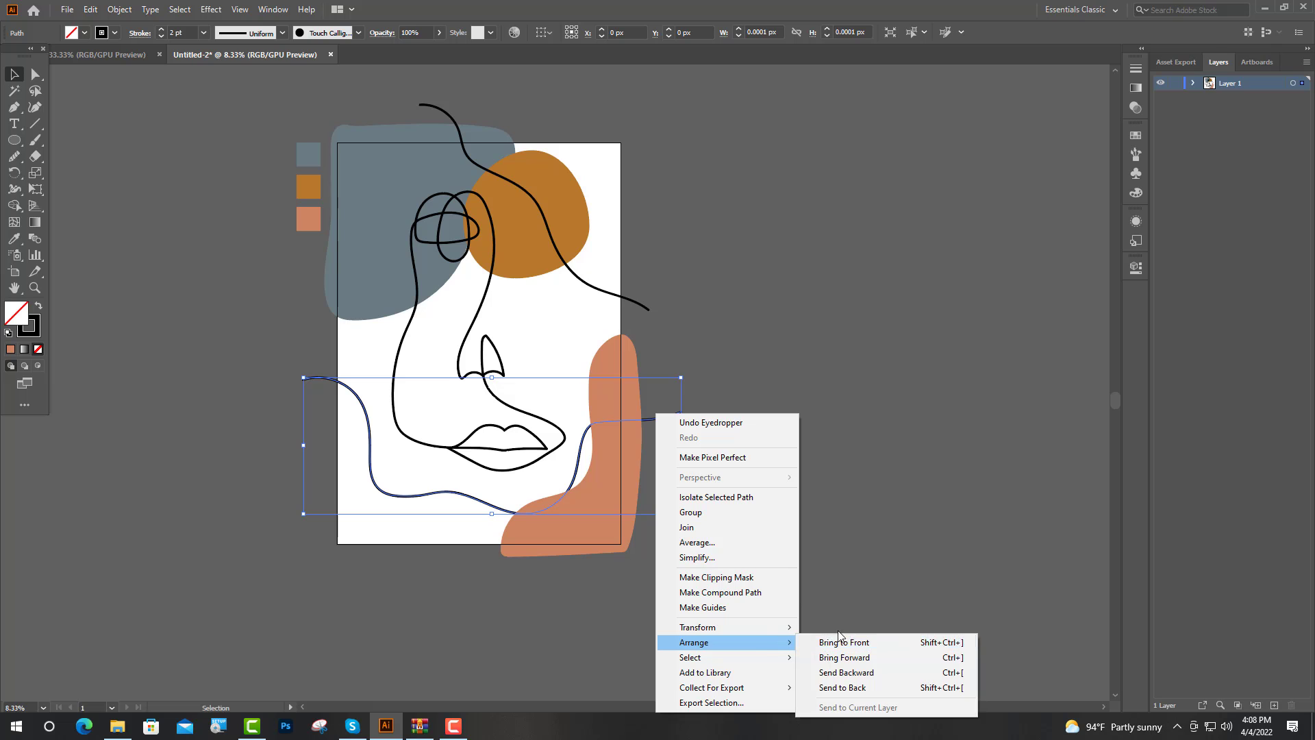
click(851, 647)
click(875, 426)
Step: Rotate the lower wavy line clockwise so it slopes down from the blue-grey shape to the salmon shape
scroll(633, 413, down, 2)
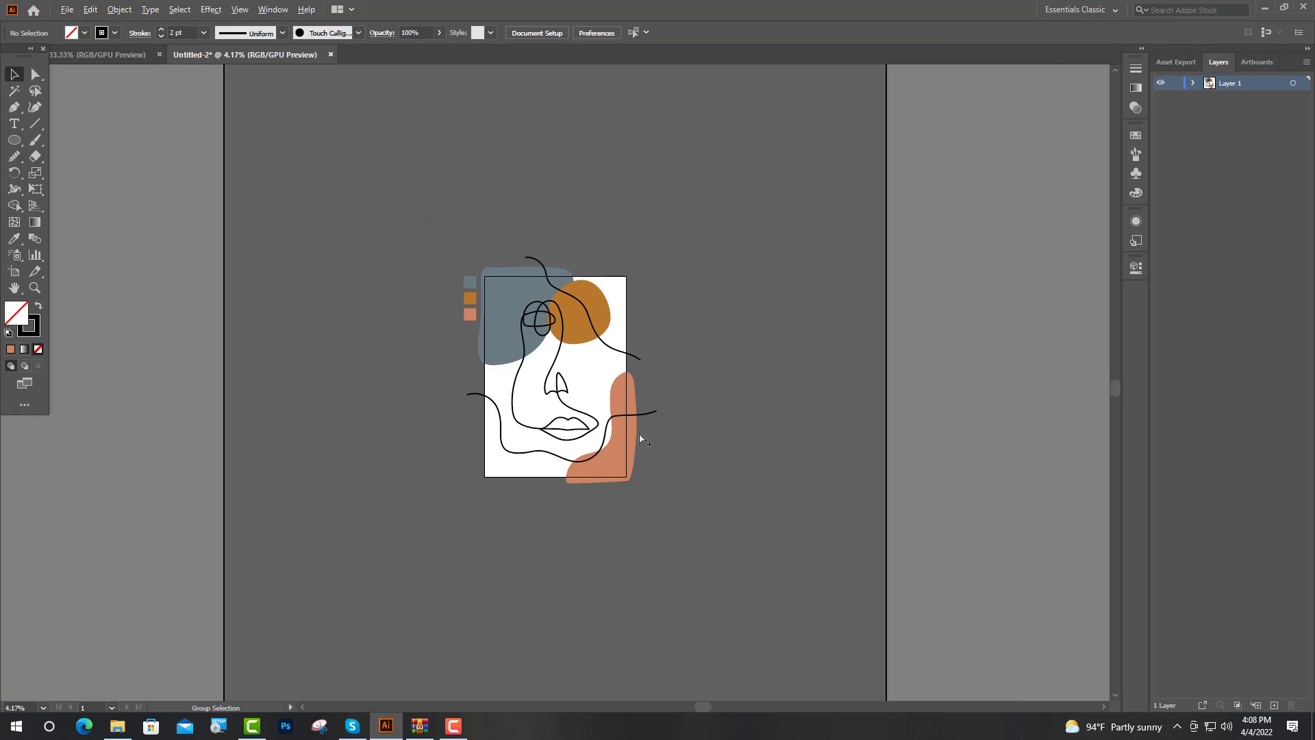
scroll(585, 439, up, 3)
click(792, 374)
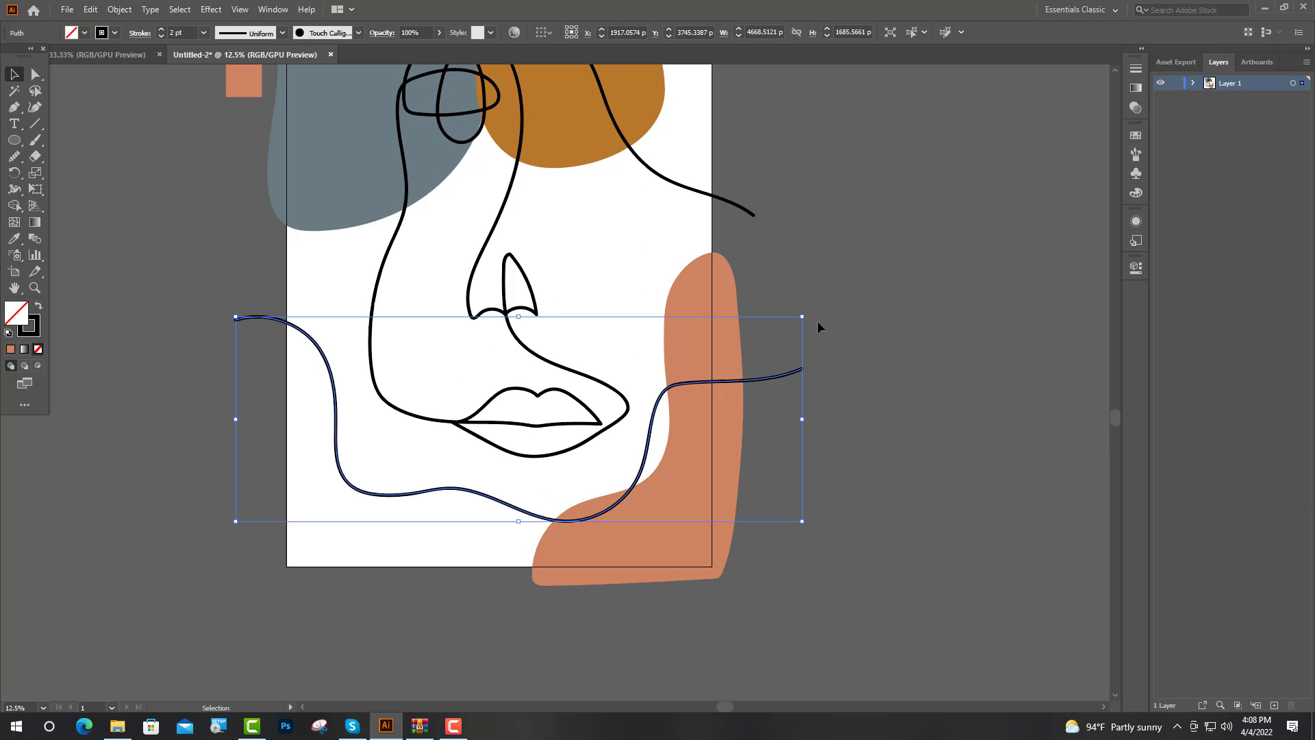
mouse_move(806, 311)
mouse_down()
mouse_move(842, 353)
mouse_move(849, 417)
mouse_move(806, 433)
mouse_up()
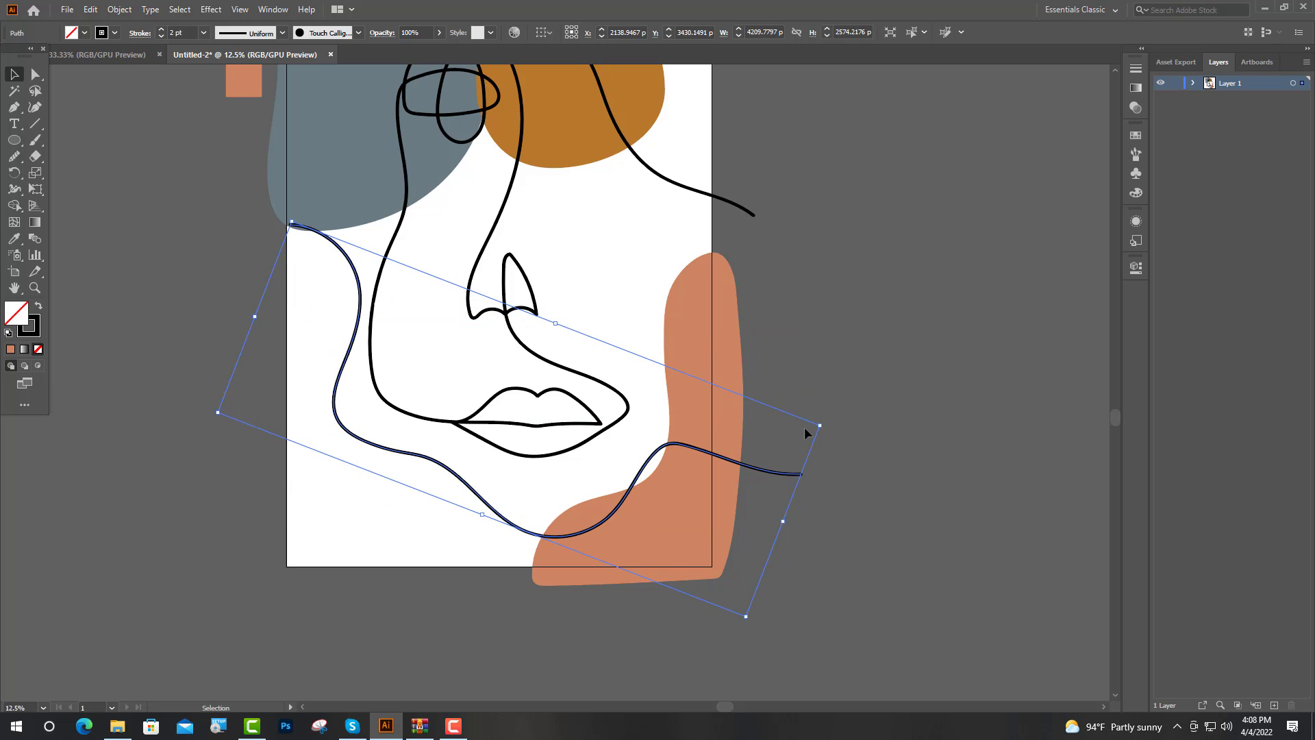
click(912, 433)
Step: Move the lower wavy line left so its left end extends past the artboard's left edge
scroll(822, 429, down, 1)
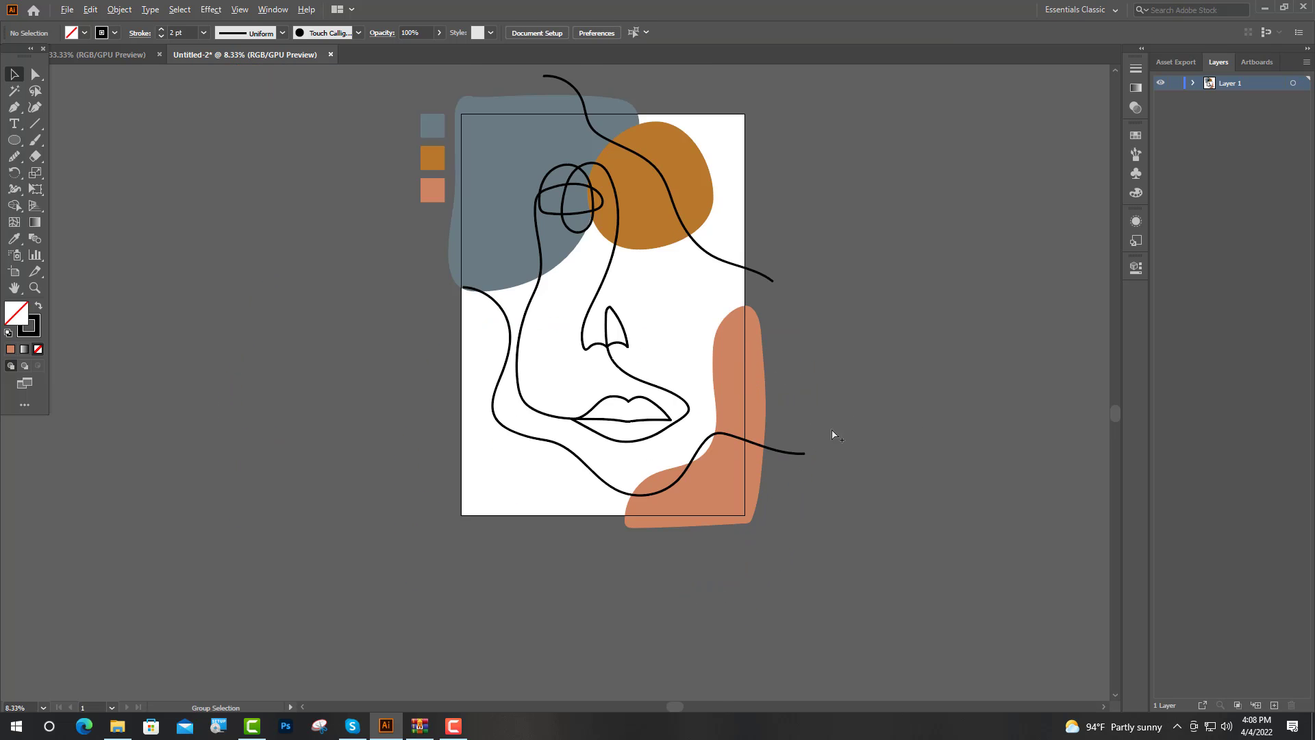
scroll(834, 432, up, 1)
drag(311, 405, 292, 411)
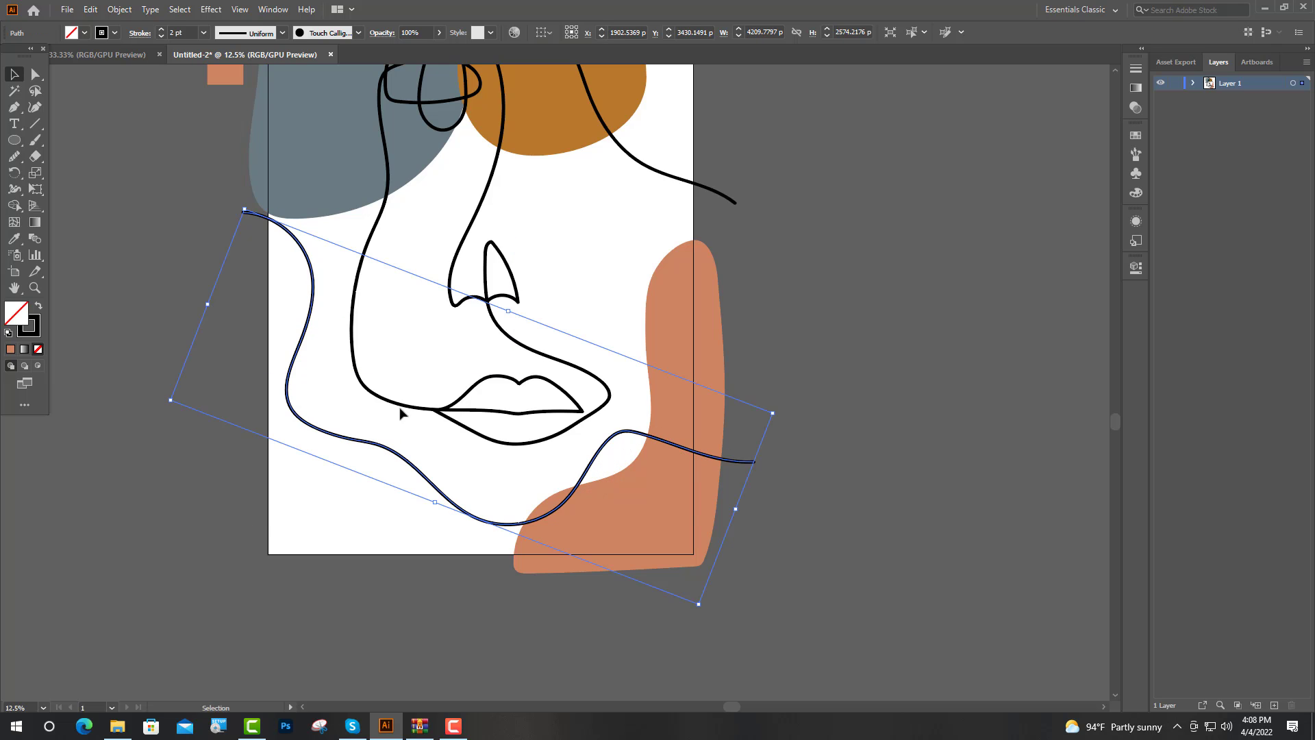
click(869, 340)
Step: Sample white from the artboard and draw a 3508 by 4961 px rectangle that covers the whole artboard
key(ctrl+minus)
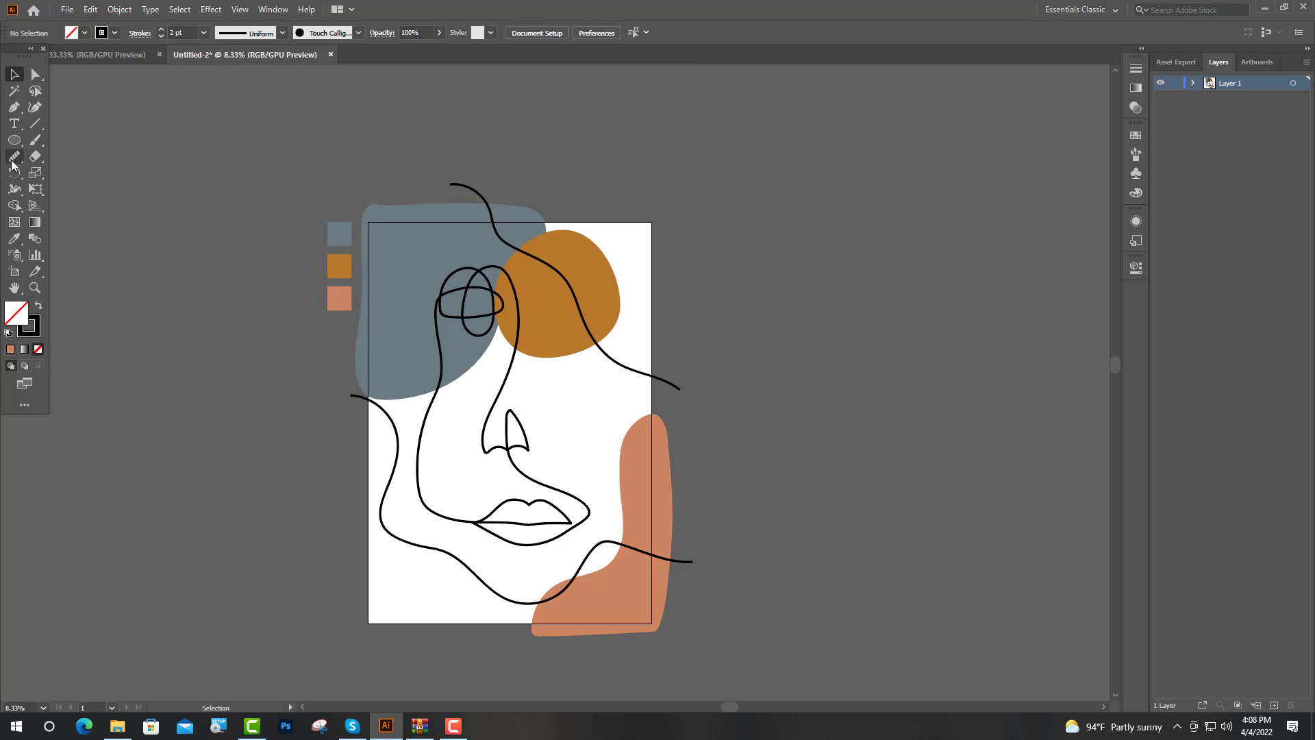
click(11, 240)
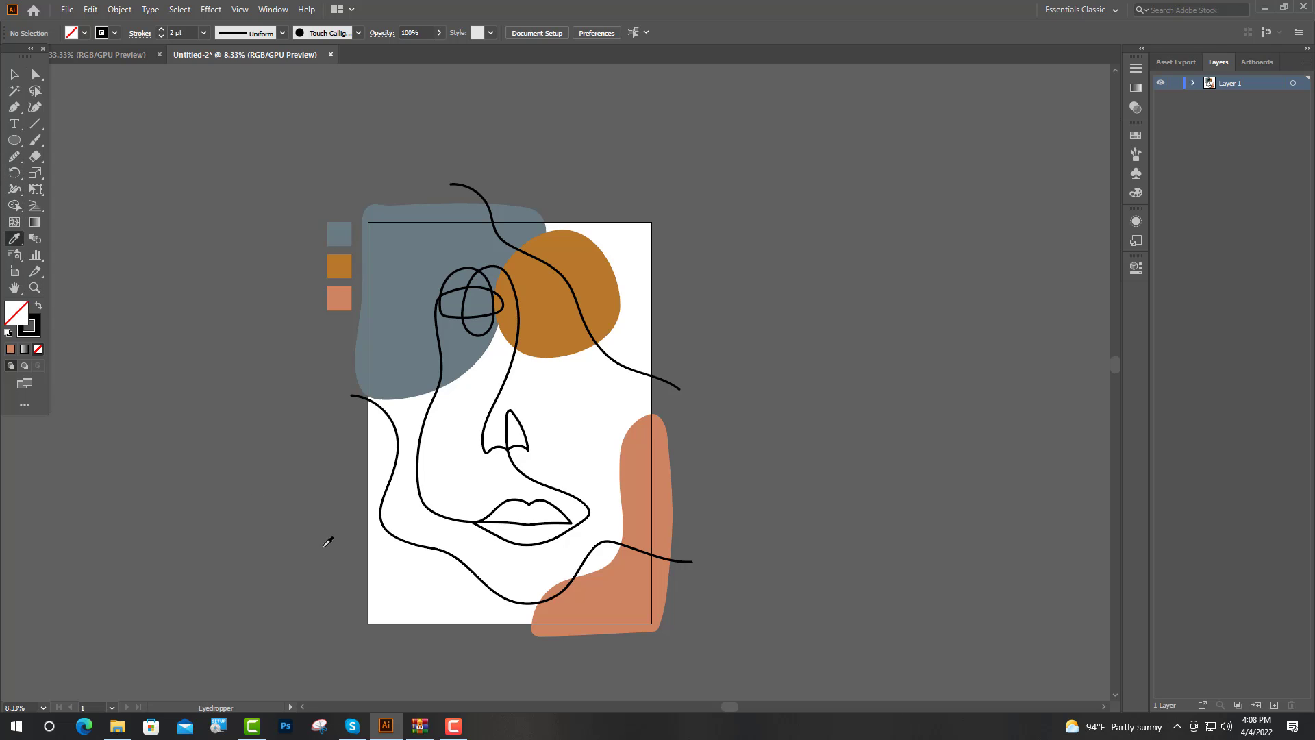
click(398, 578)
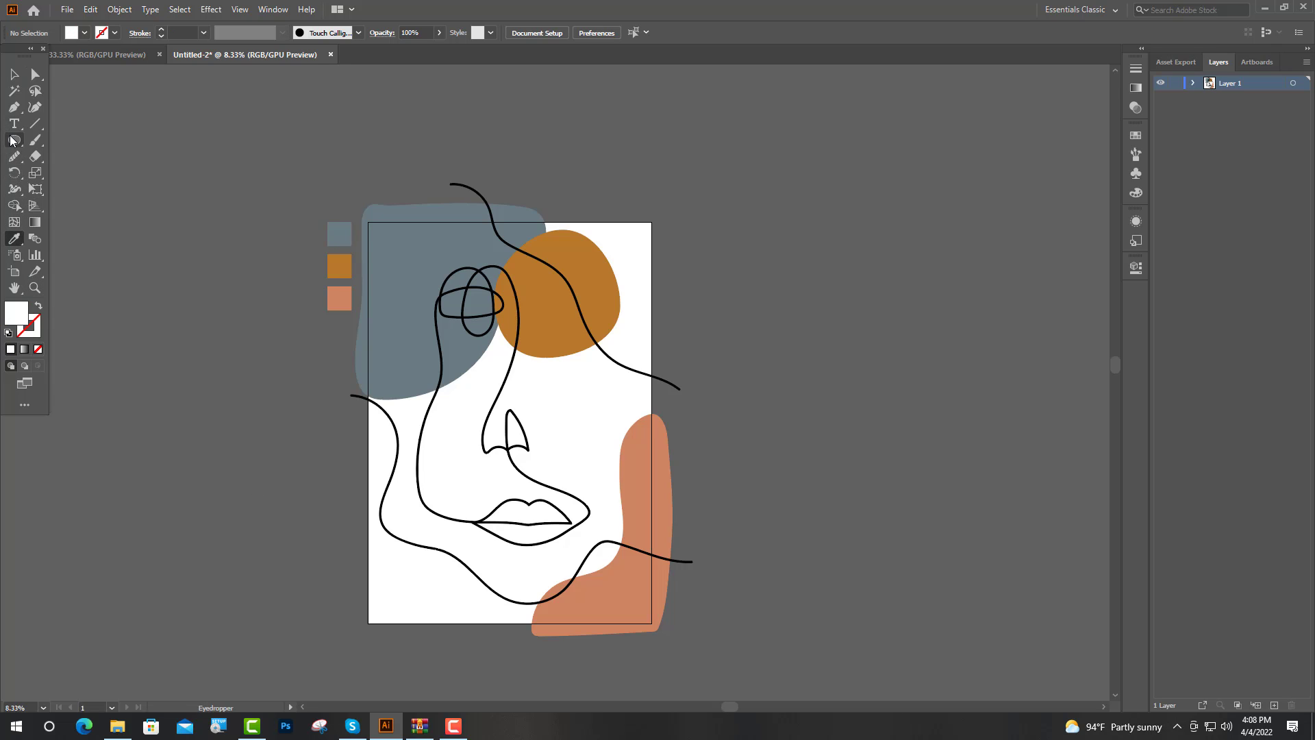
drag(14, 140, 68, 145)
click(67, 140)
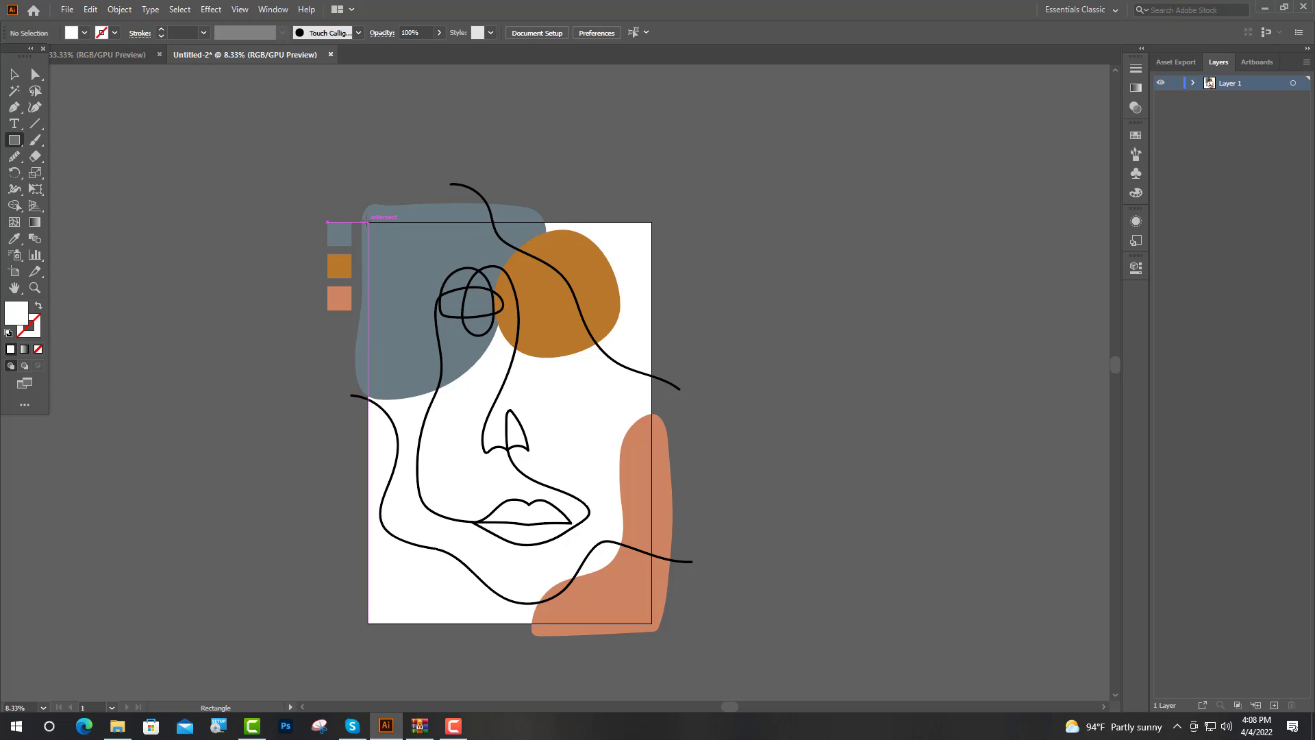
drag(367, 222, 652, 623)
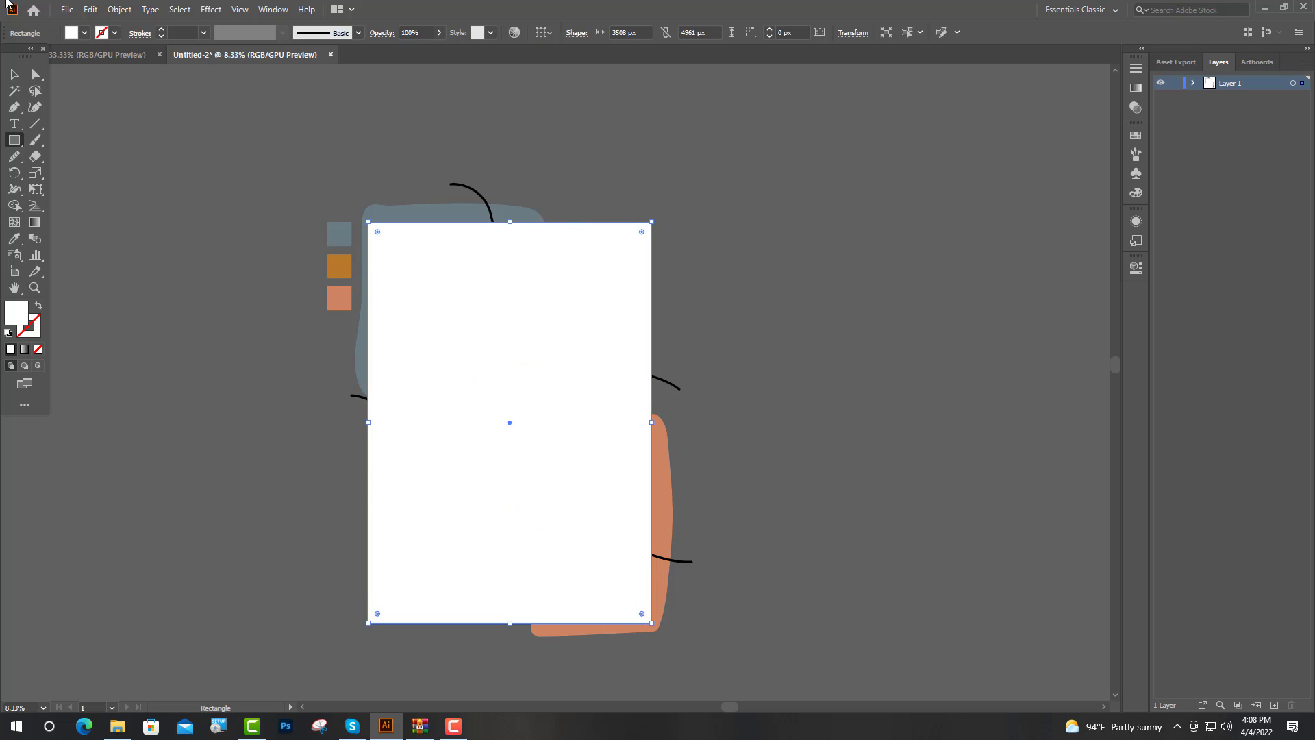
Step: Send the white rectangle to the back, behind all the shapes and lines
click(14, 74)
right_click(561, 366)
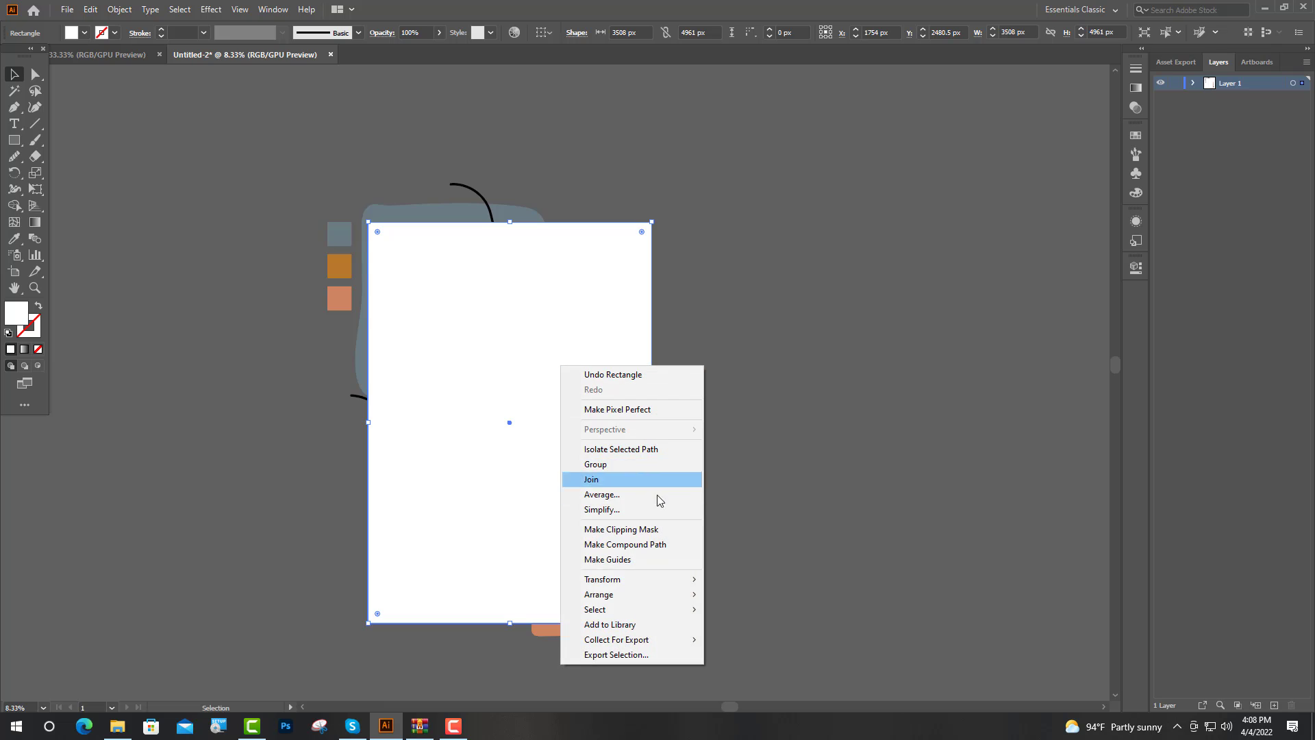
mouse_move(699, 598)
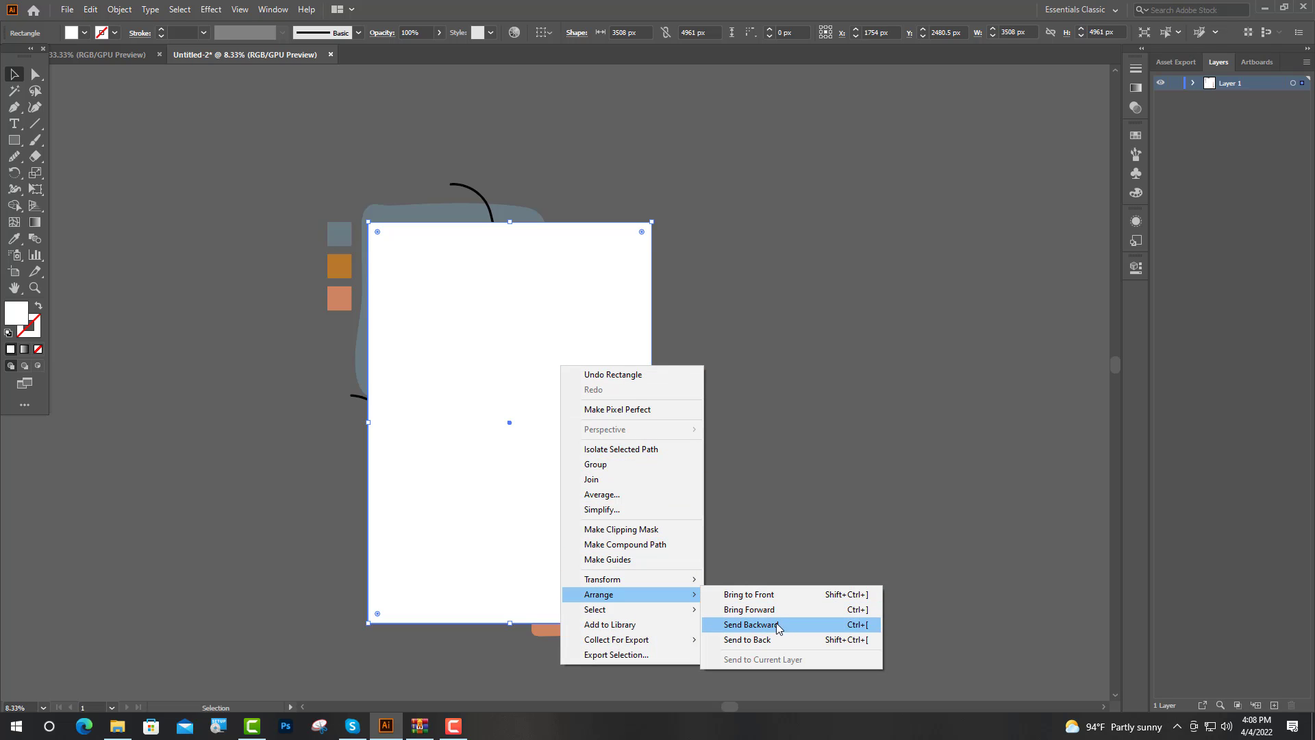
click(760, 639)
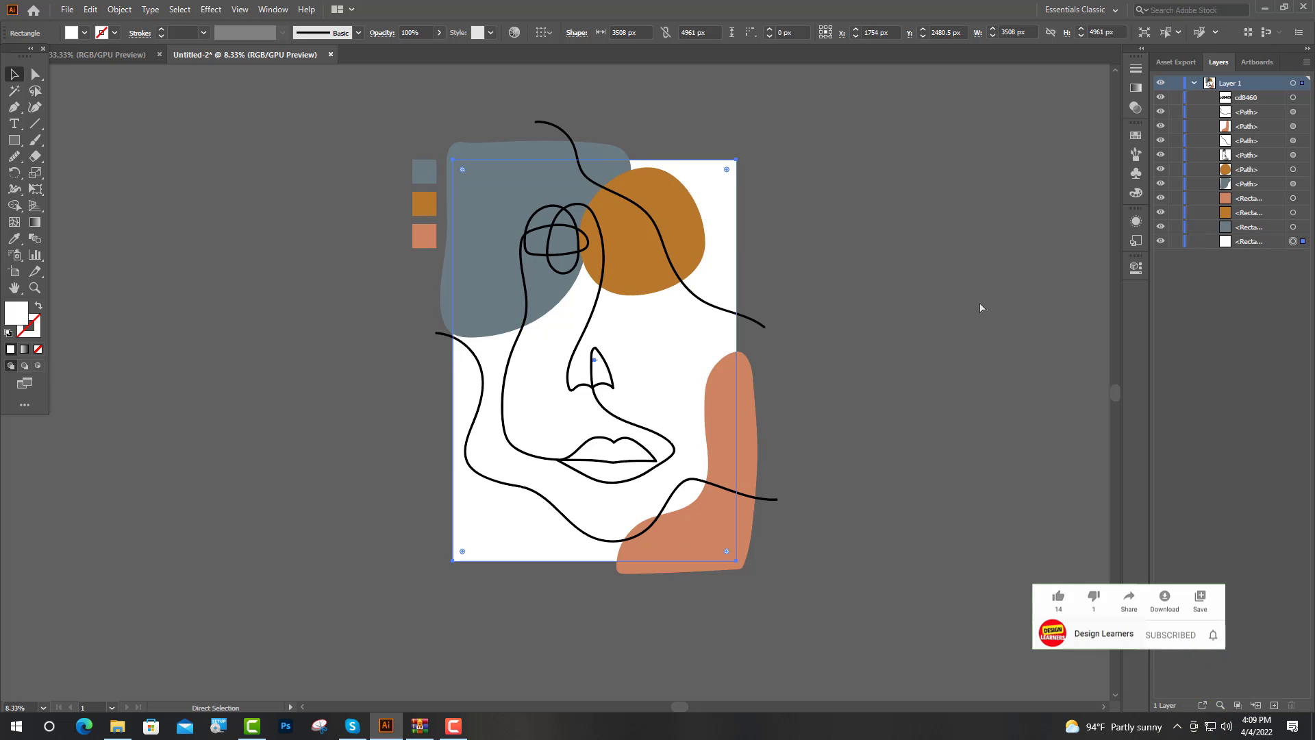
Step: Duplicate the white background rectangle in place and bring the copy to the front of all the artwork
key(ctrl+c)
key(ctrl+f)
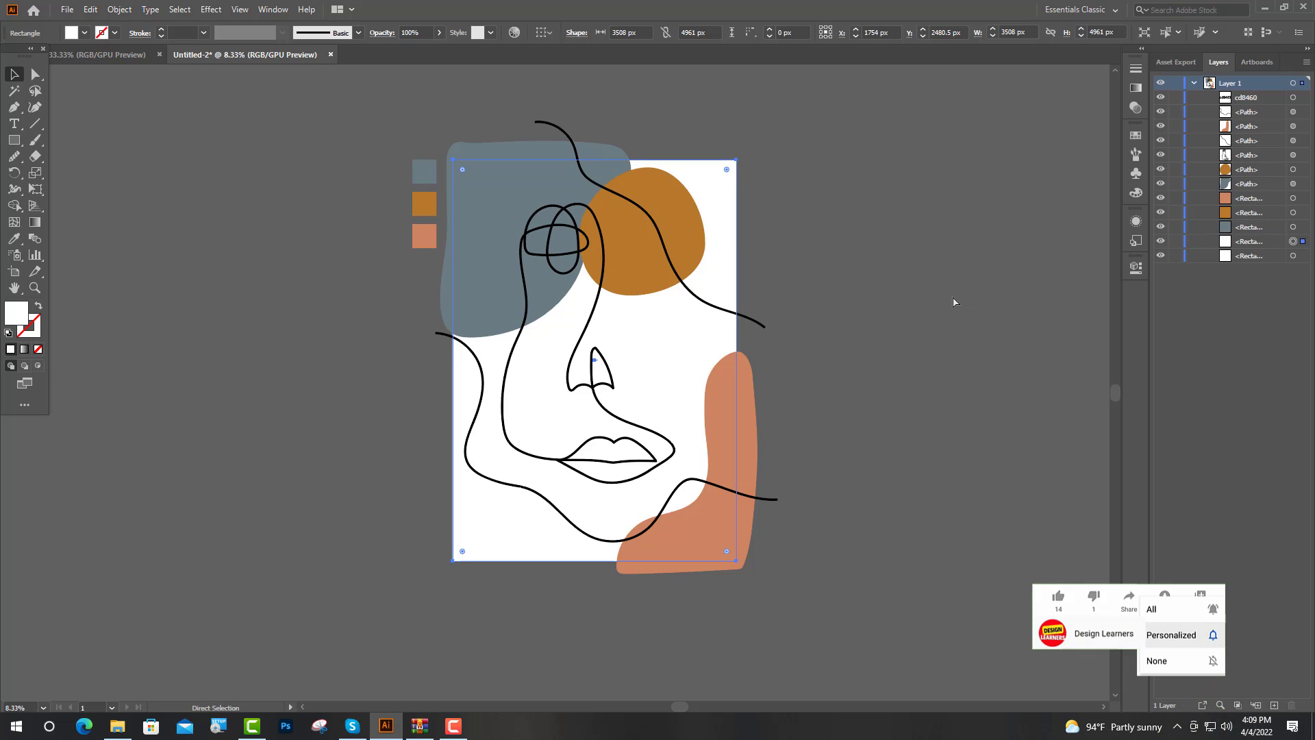
key(v)
right_click(631, 317)
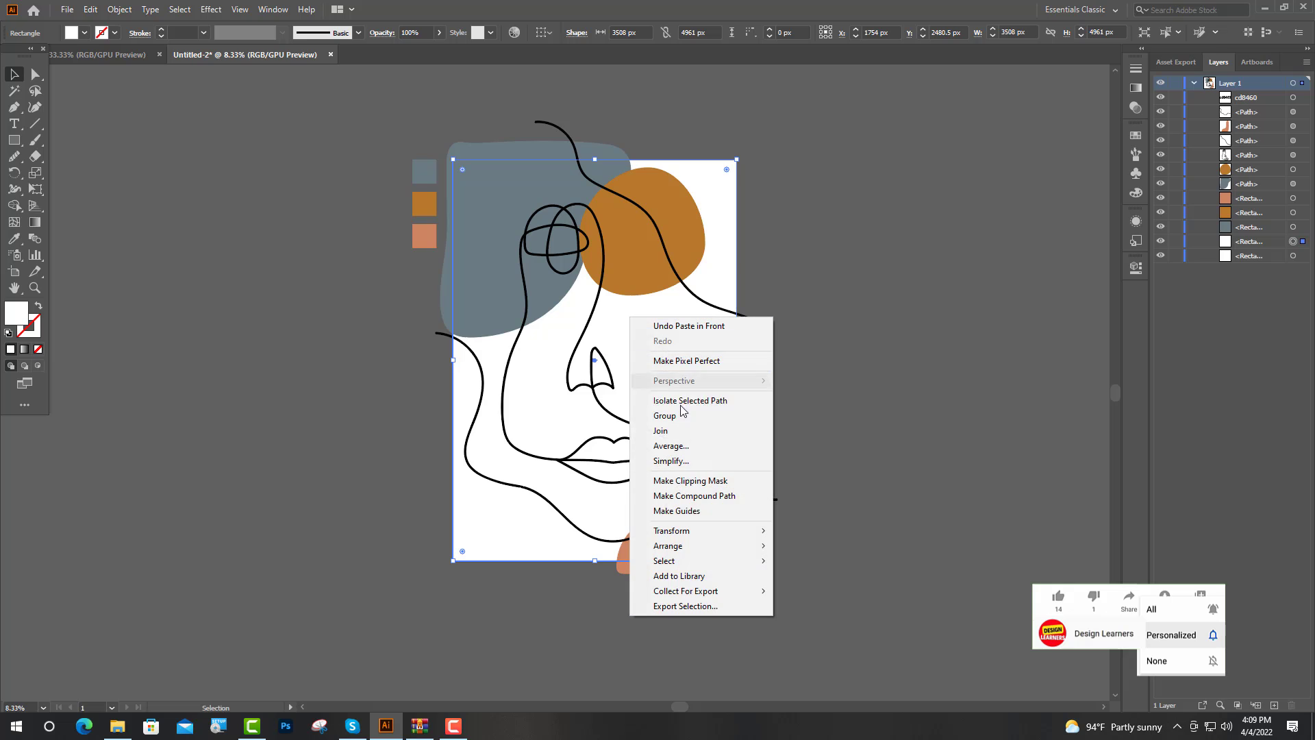
mouse_move(685, 546)
click(819, 545)
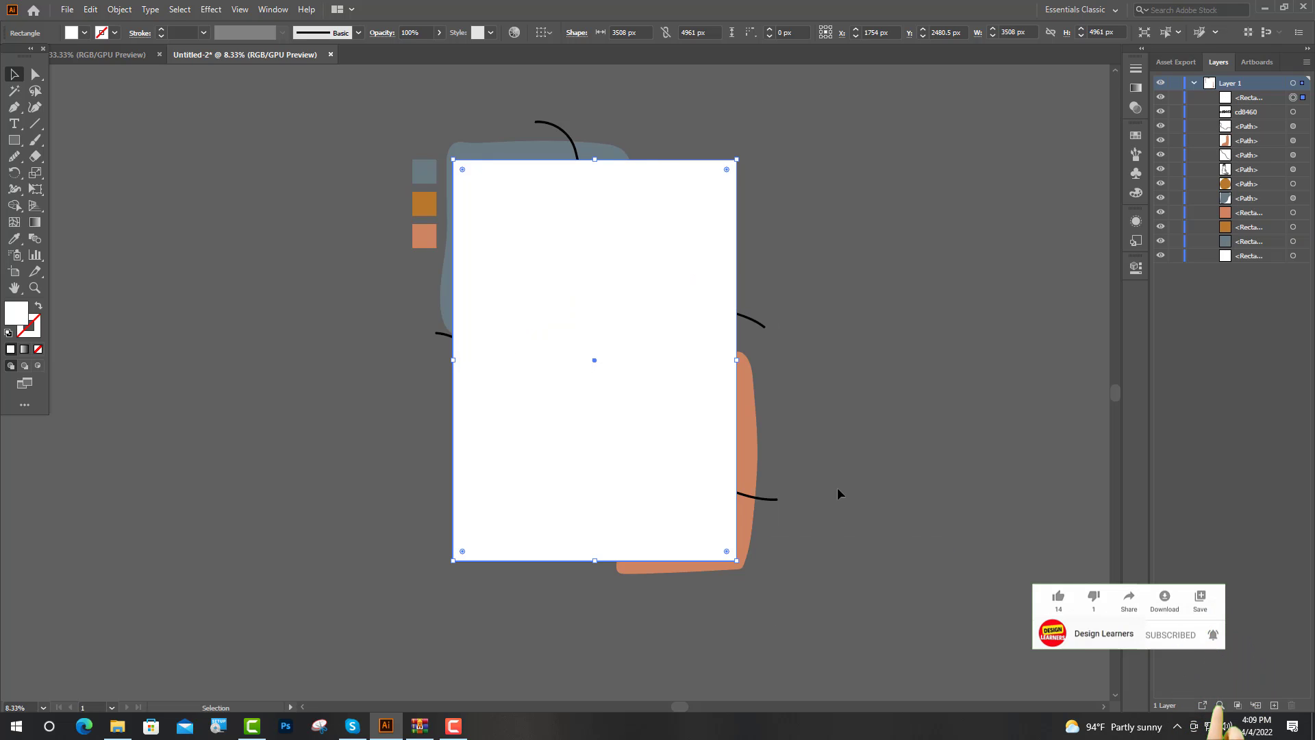
Step: Make a clipping mask from the front rectangle and all the shapes and lines, leaving out the colour swatches and background rectangle
key(ctrl+a)
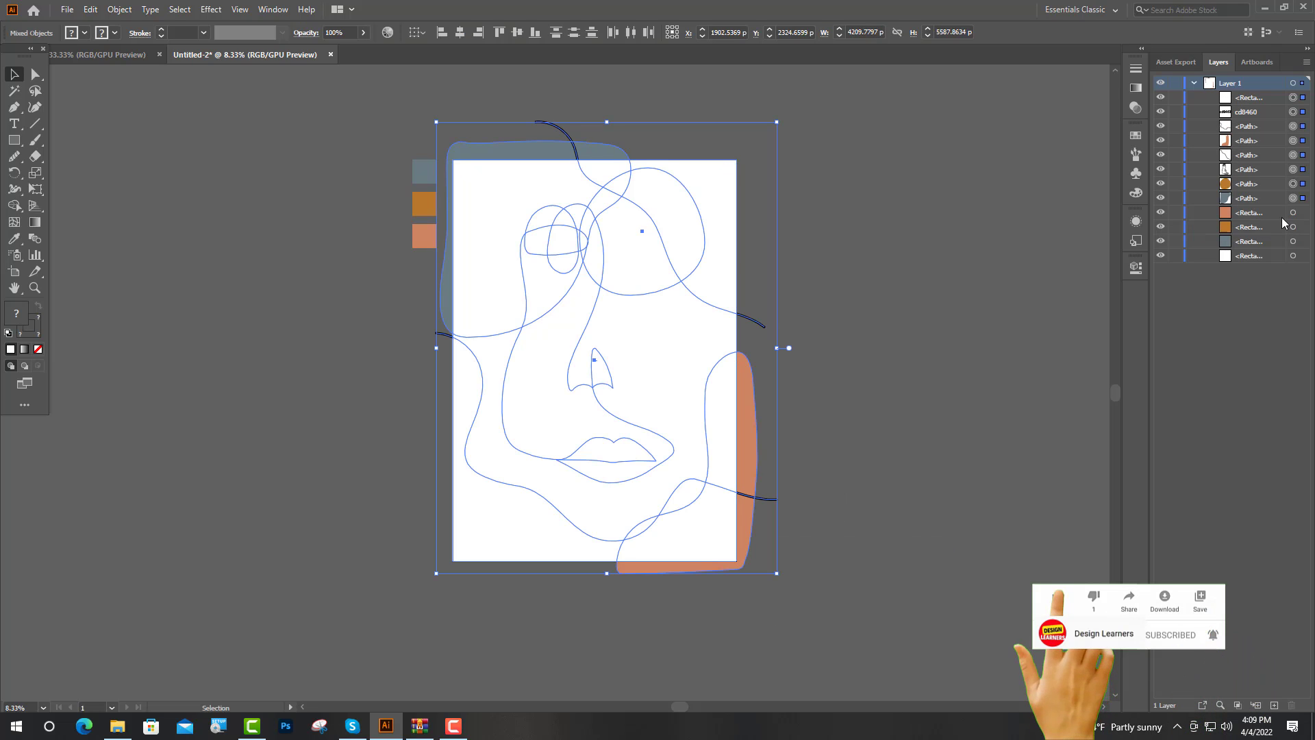
right_click(520, 291)
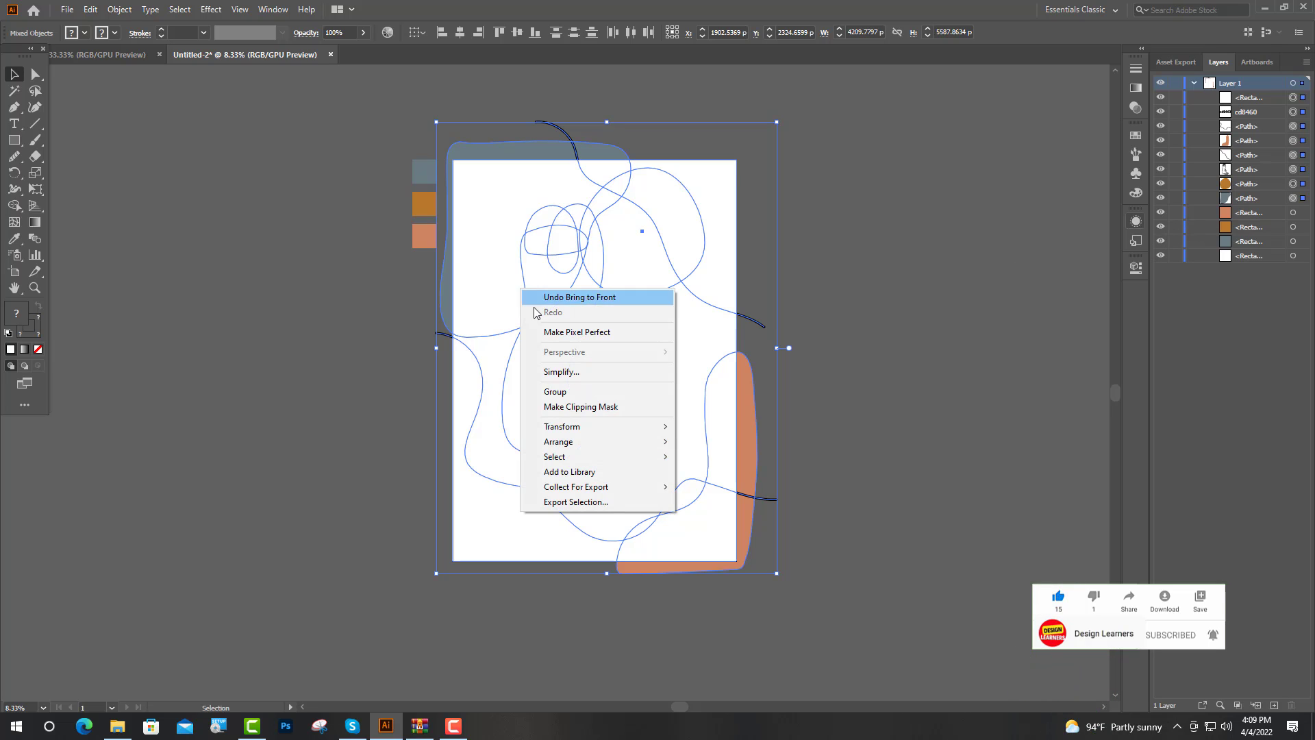
click(558, 407)
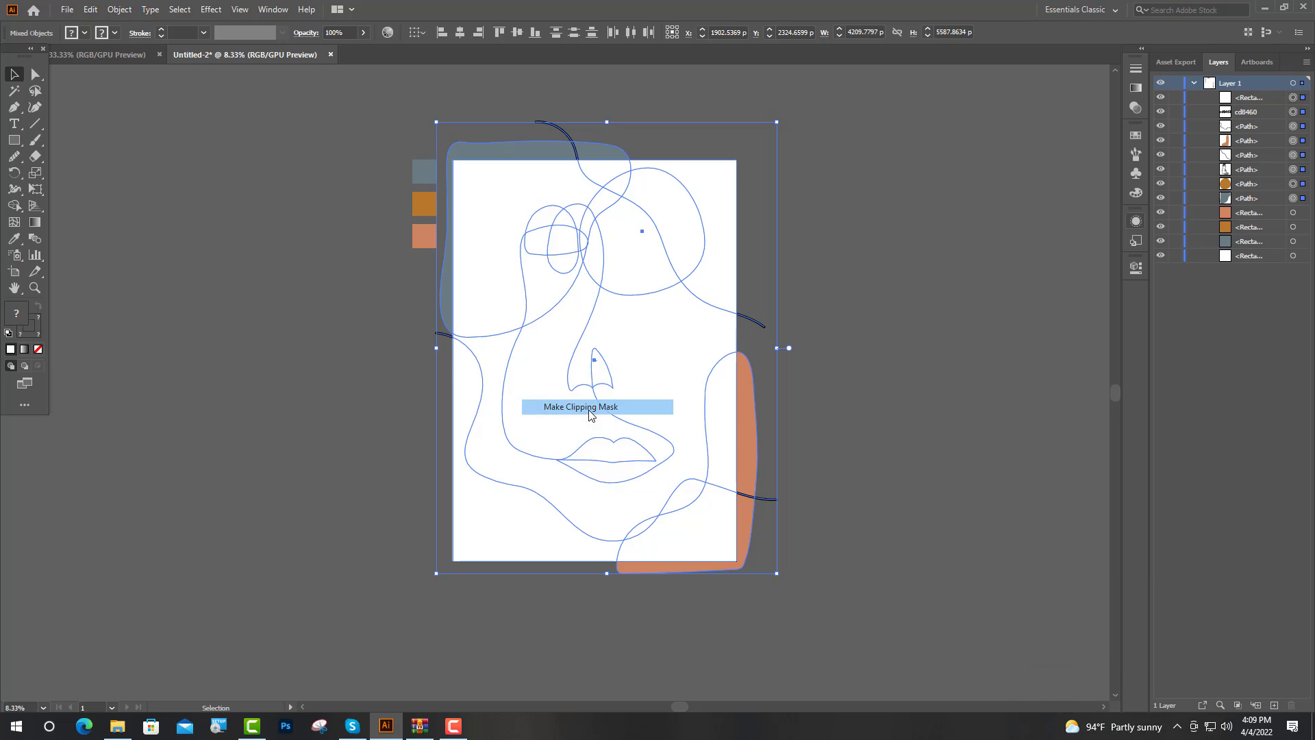
click(837, 312)
scroll(562, 329, down, 1)
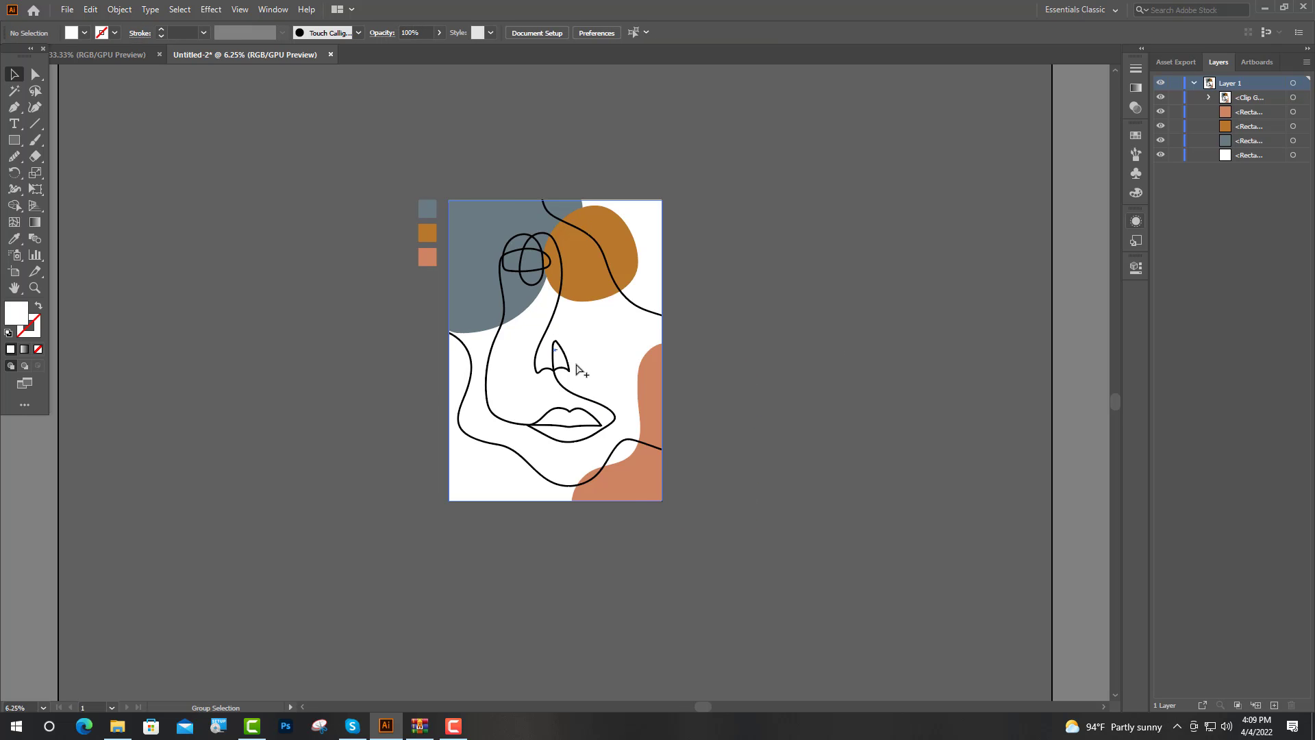
scroll(578, 369, up, 2)
scroll(760, 431, up, 2)
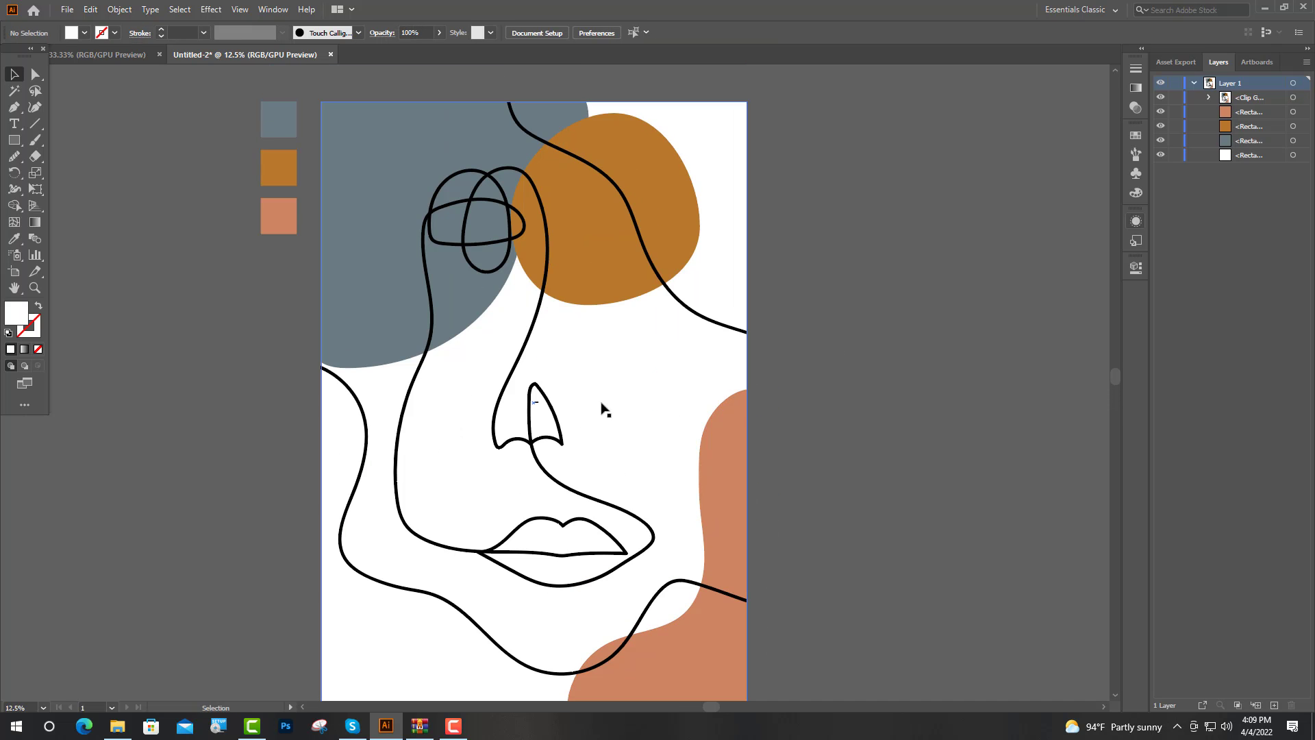